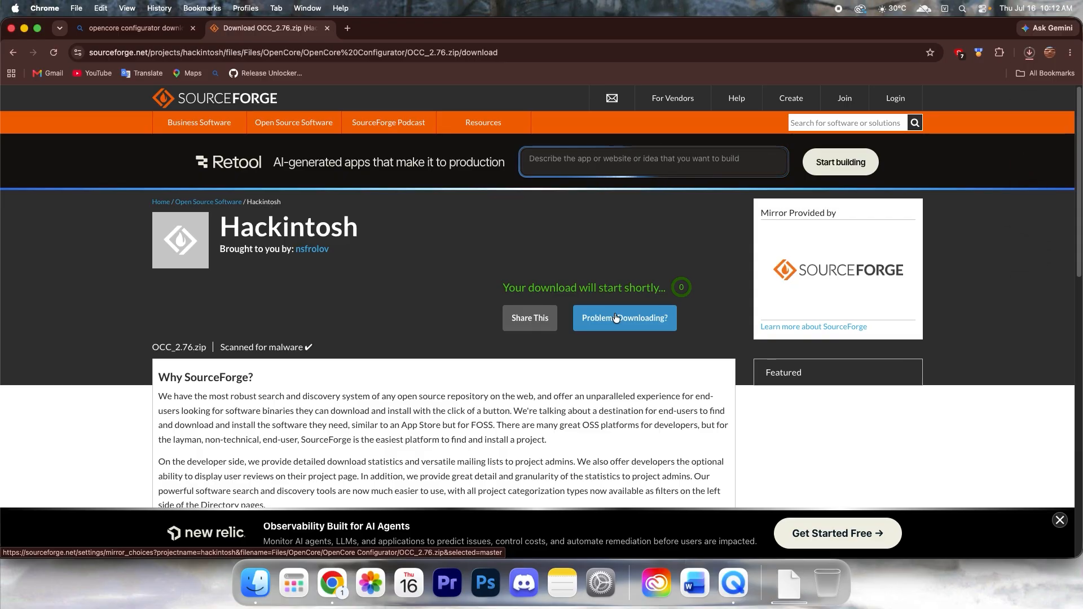
- Show the downloaded OCC_2.76.zip in its Downloads folder and extract the archive
left_click(1029, 52)
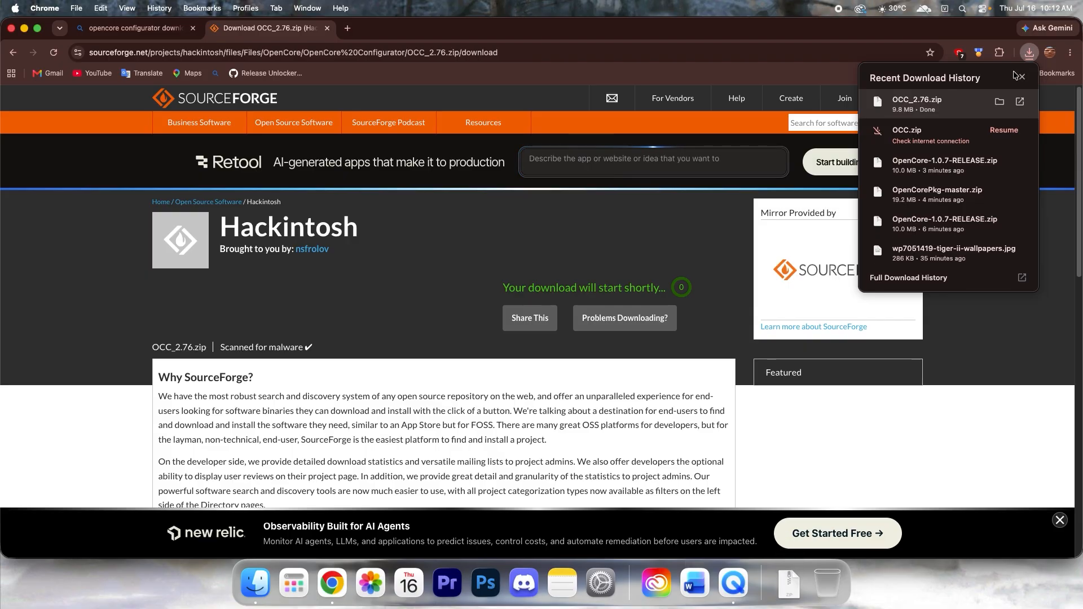
left_click(999, 102)
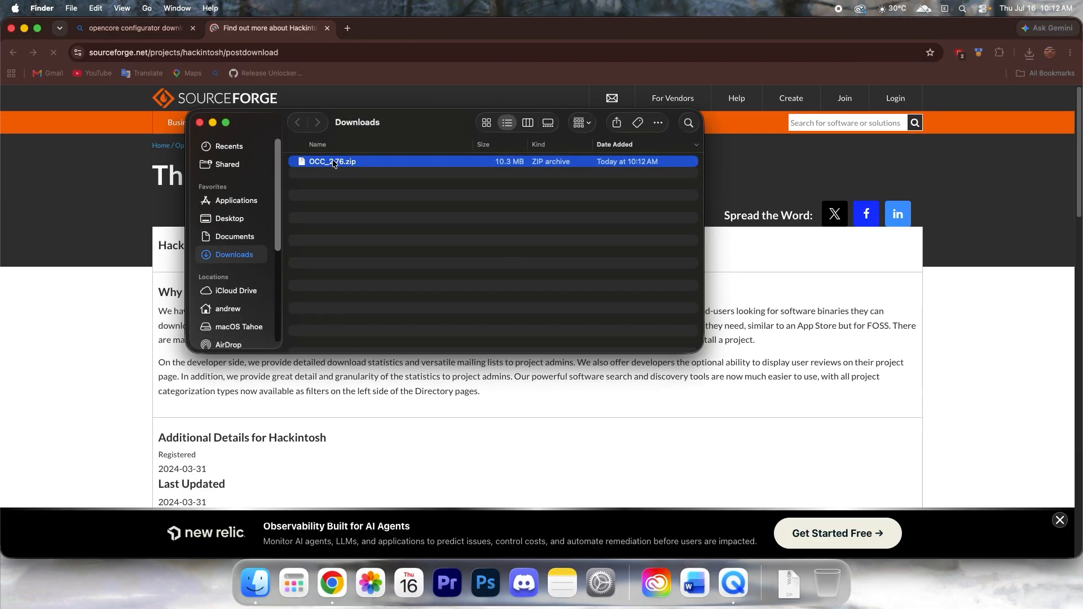
double_click(333, 162)
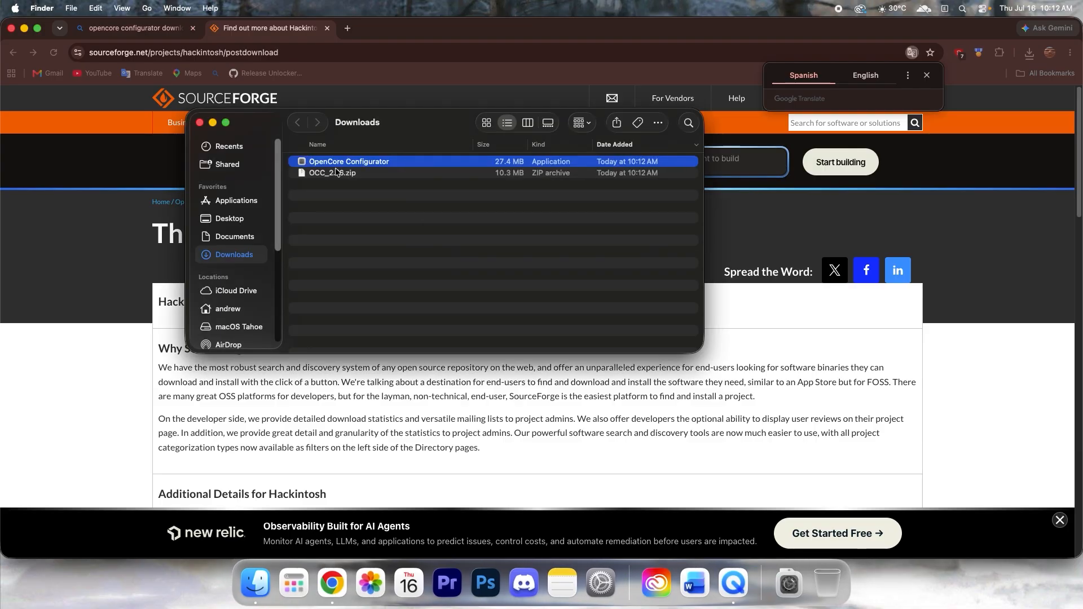
- Try to move the extracted OpenCore Configurator into the Applications folder, stop at the replacement question, and close the Downloads window
left_click_drag(389, 163, 247, 206)
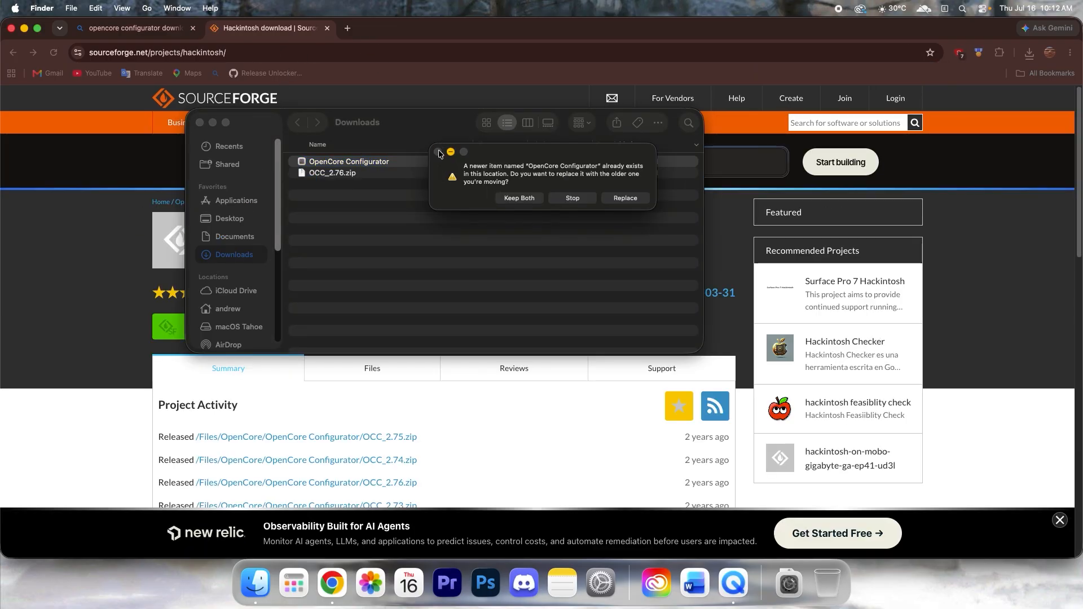
left_click(592, 200)
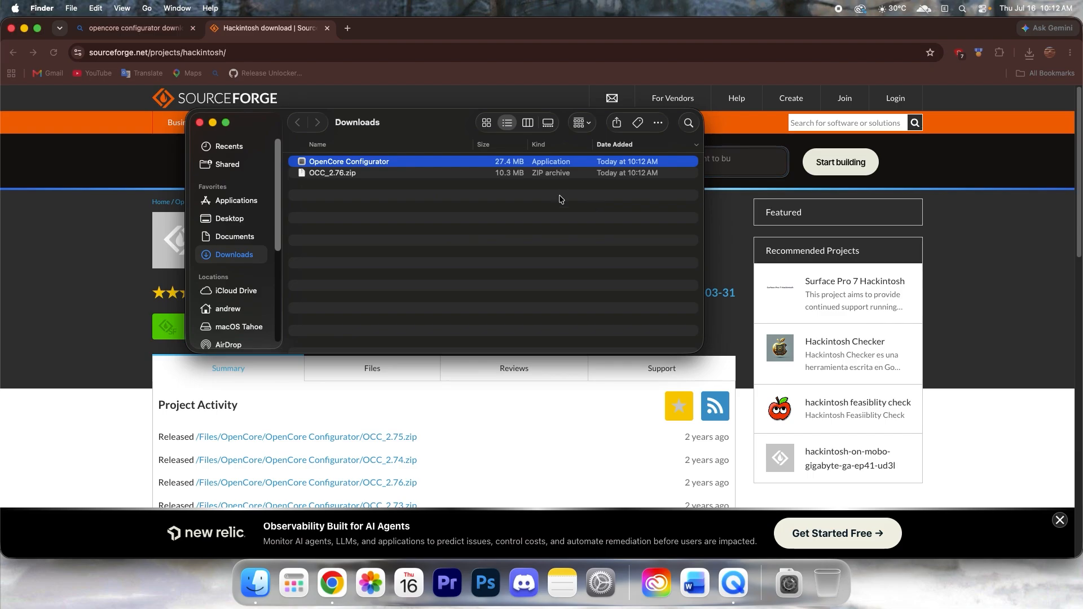
left_click(201, 126)
- Find OpenCore Configurator among the installed applications by searching for "open" and launch it
left_click(280, 576)
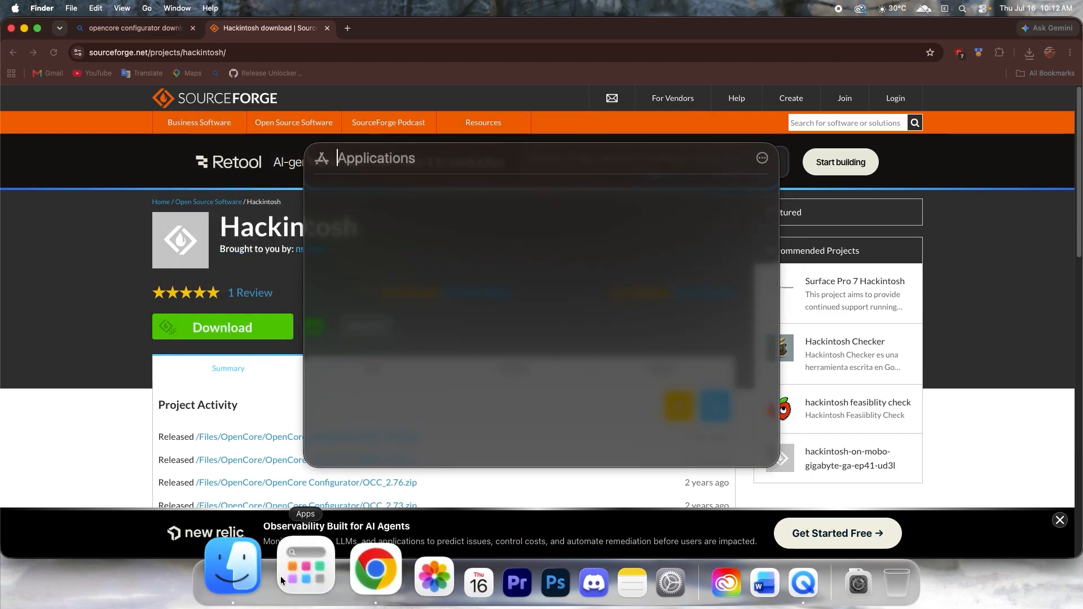
type("open")
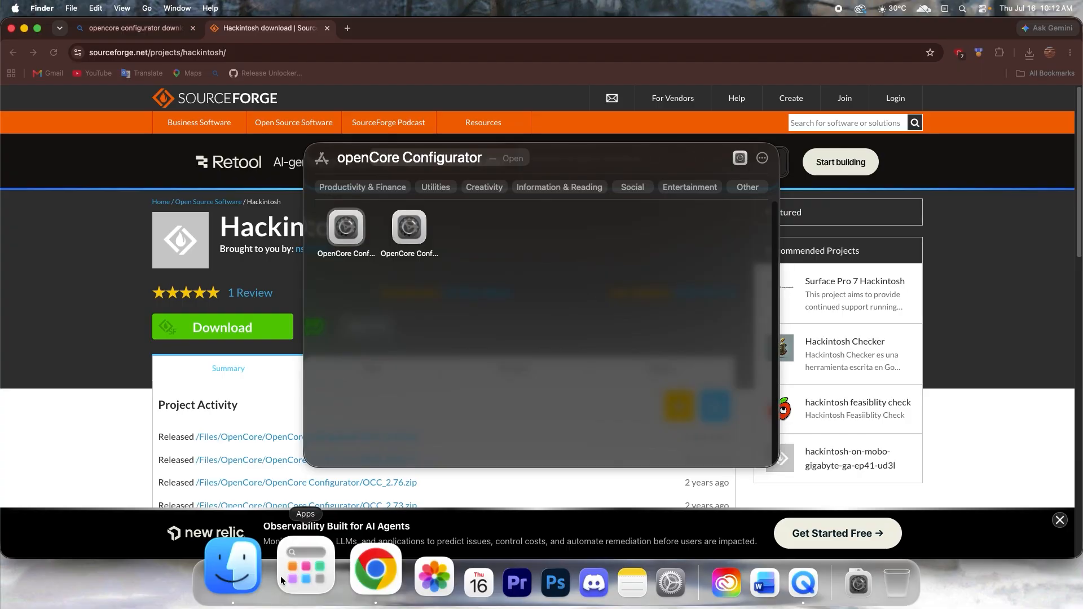
left_click(404, 232)
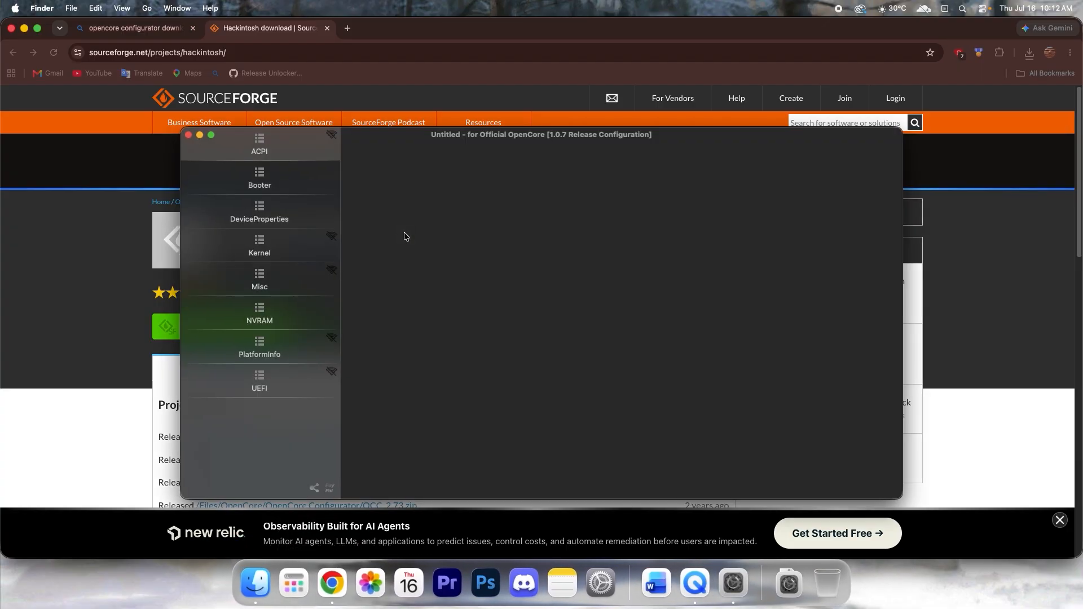
left_click(287, 571)
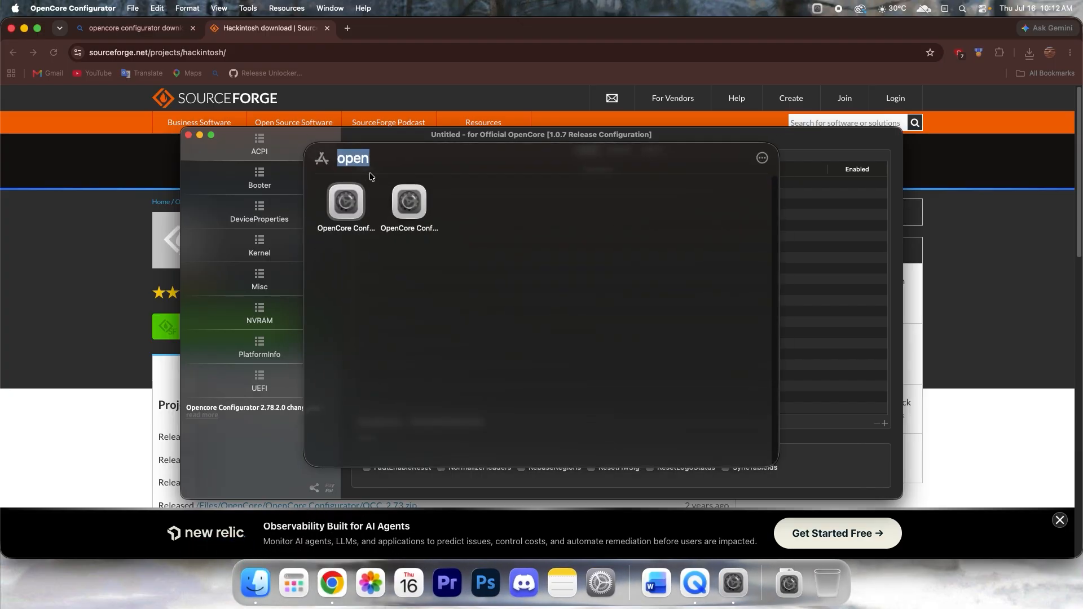
left_click(356, 201)
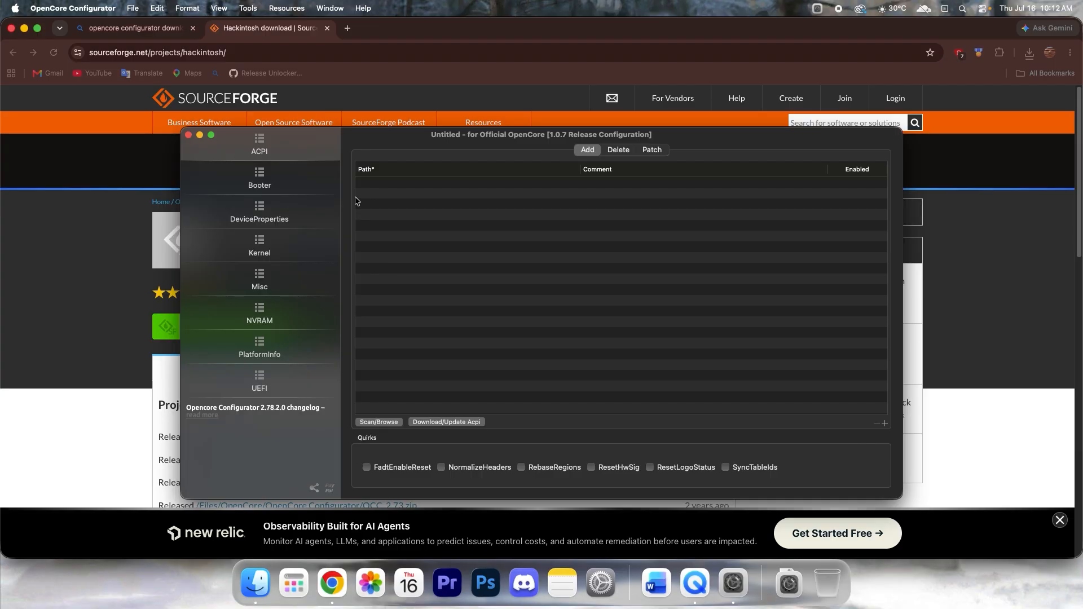
left_click(189, 135)
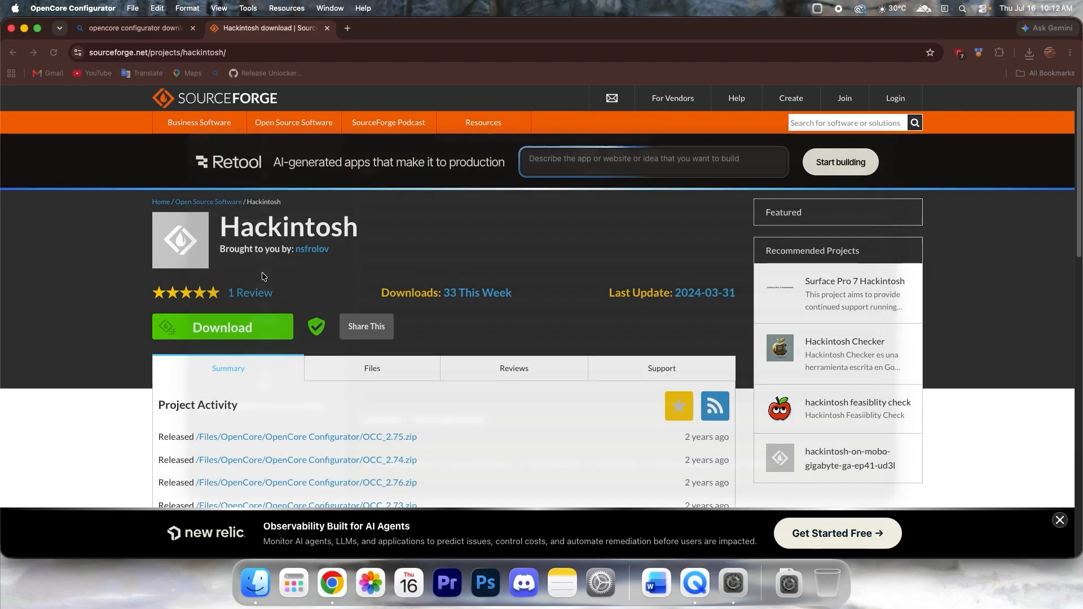
left_click(292, 584)
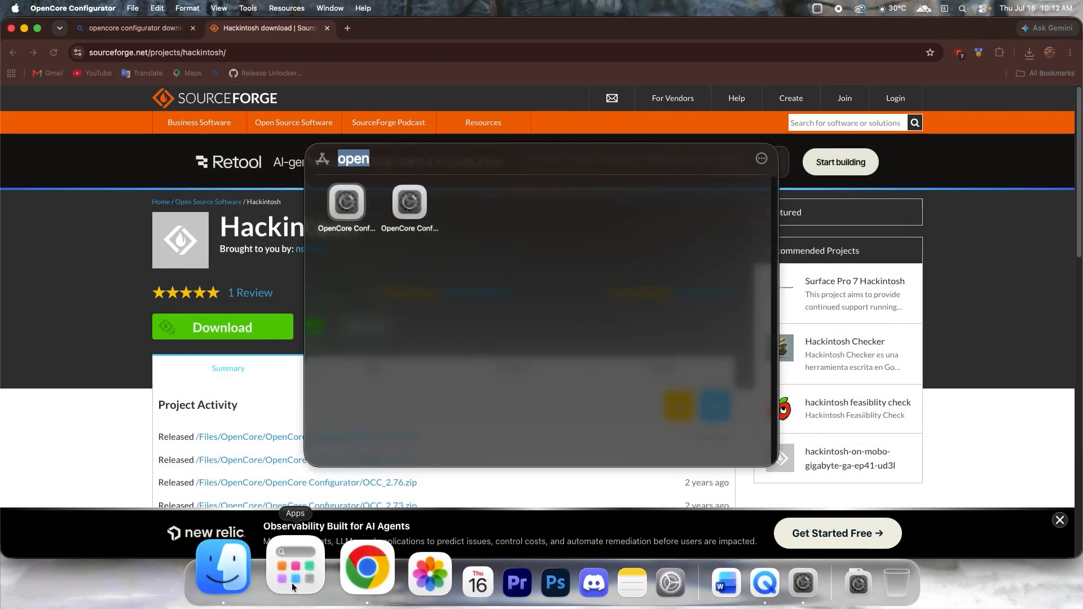
left_click(357, 205)
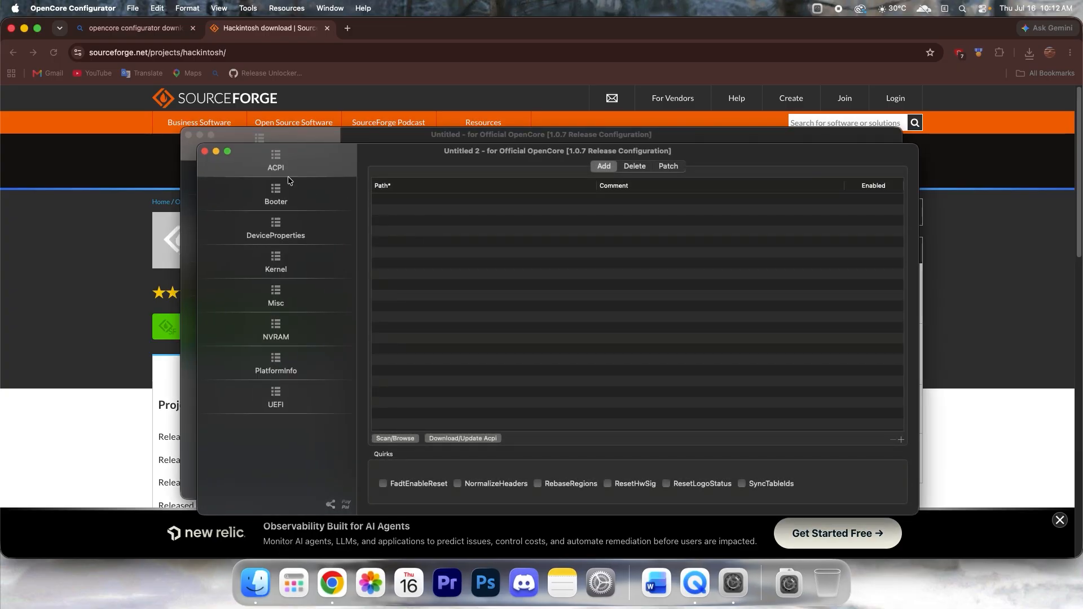
left_click(205, 151)
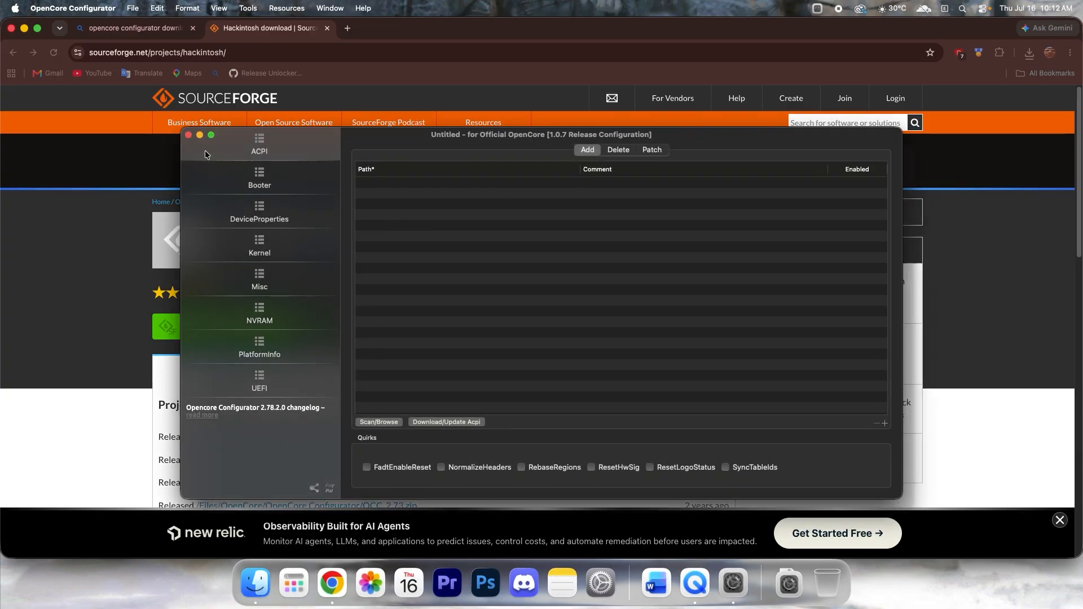
- Mount the disk1s1 EFI partition on the Kingmax SSD 240GB, authorizing with the account password, and open its config.plist
left_click(816, 10)
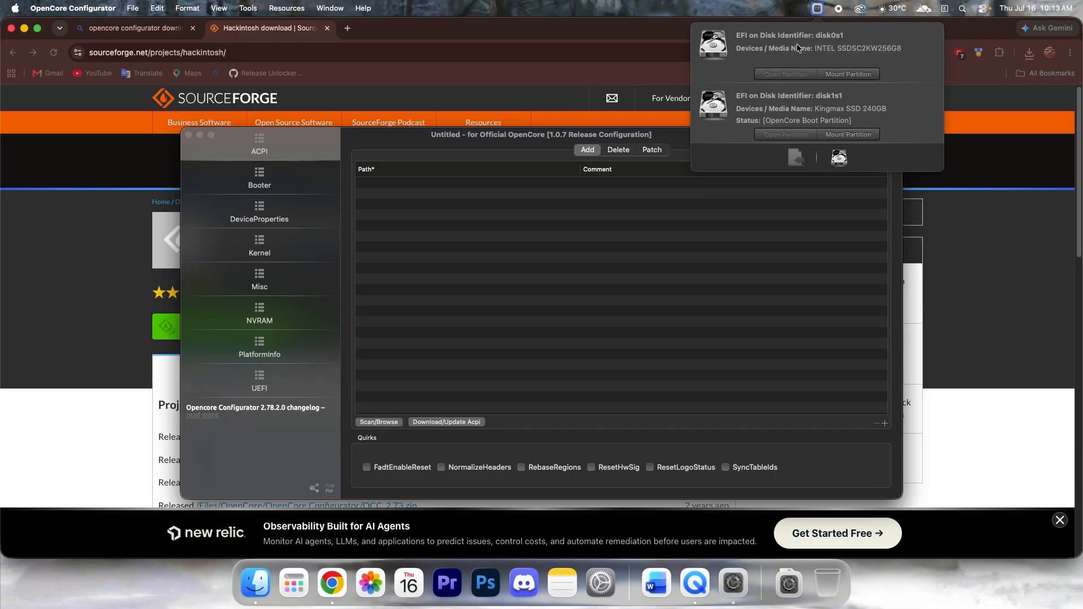
left_click(830, 136)
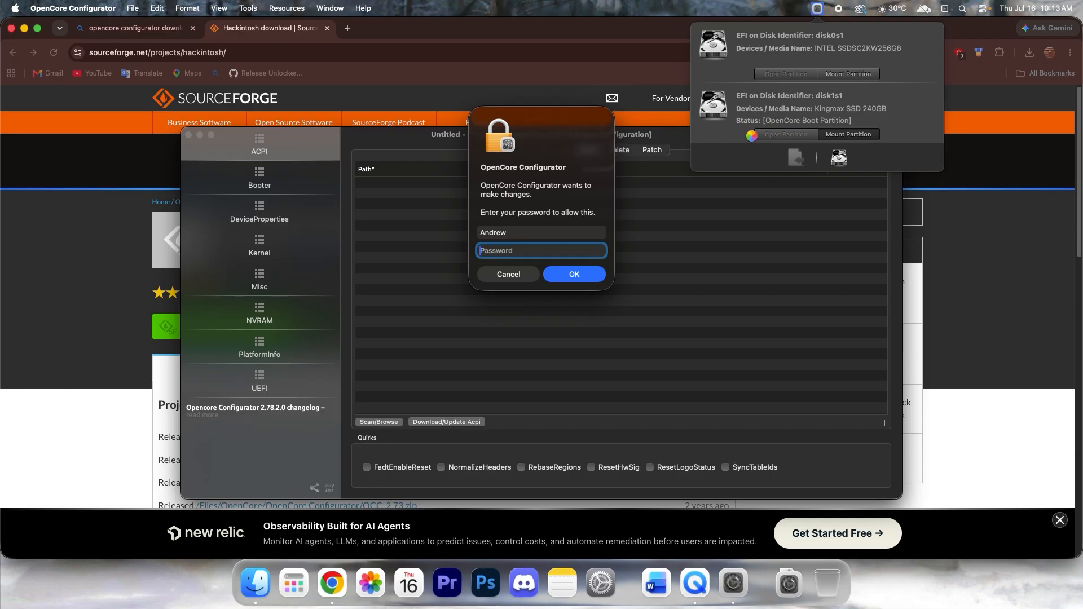
left_click(510, 253)
type("••••••••")
left_click(574, 275)
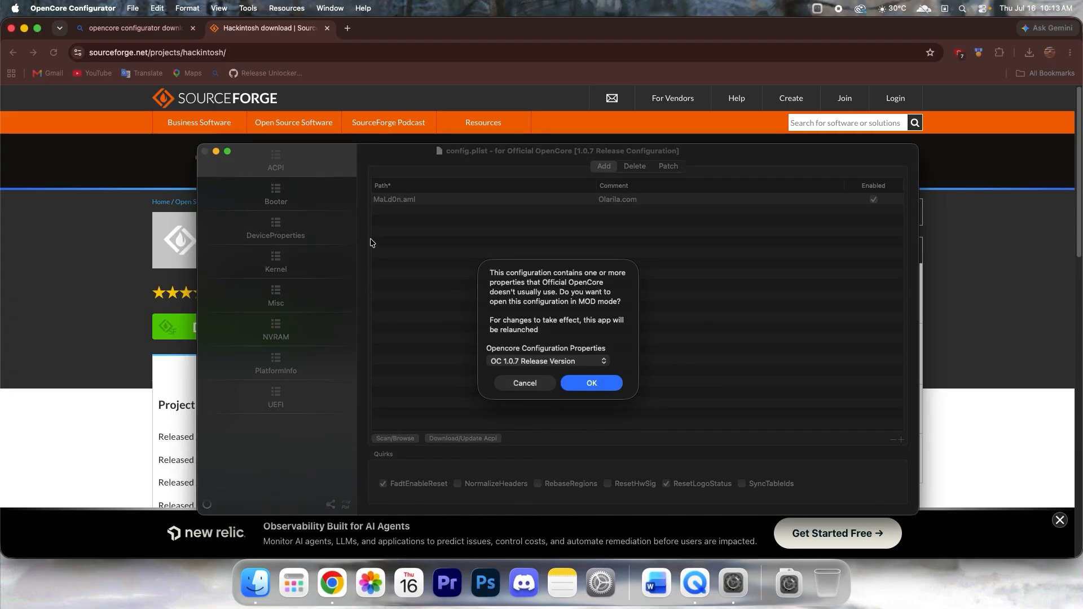
- Reopen the configuration in MOD mode with the OC 1.0.7 Release Version properties and dismiss the OpenCore Validator report
left_click(579, 360)
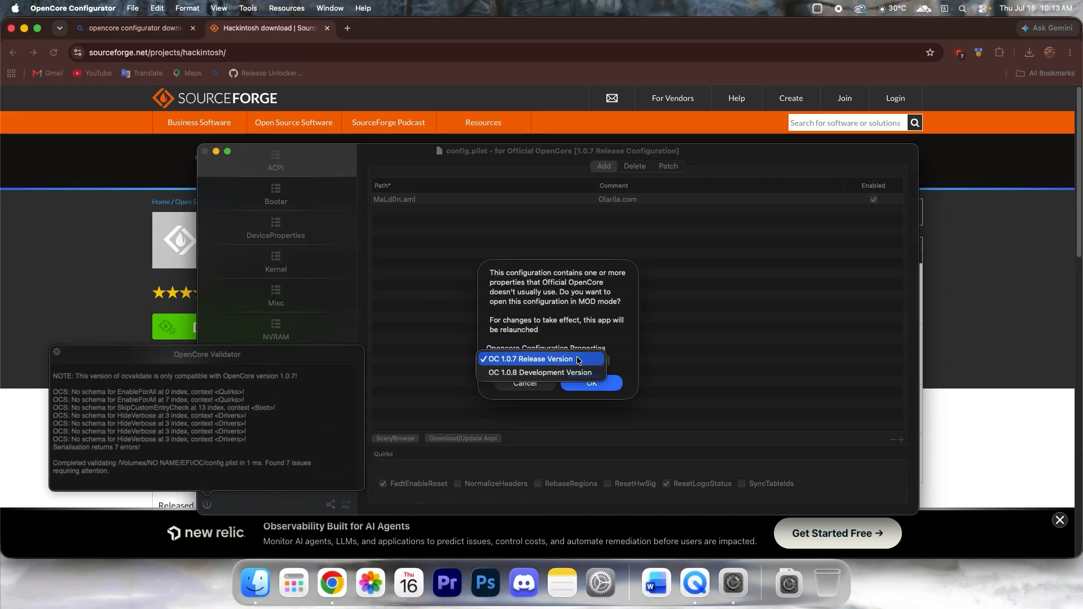
left_click(578, 361)
left_click(587, 383)
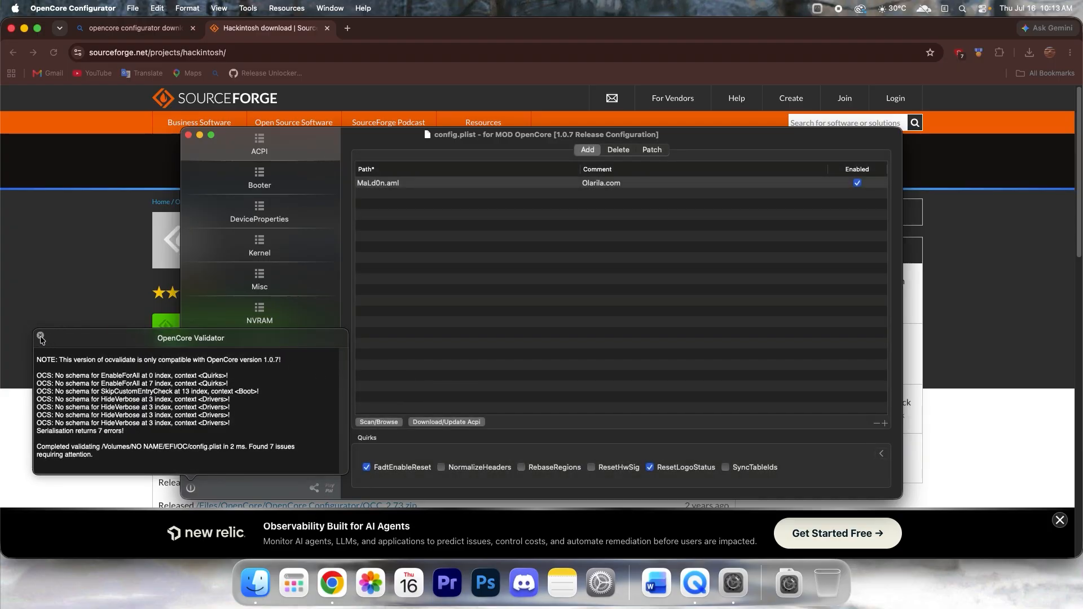
left_click(40, 337)
- Examine the UEFI driver entries and the driver files in EFI/OC/Drivers on the NO NAME volume without adding any
left_click(251, 377)
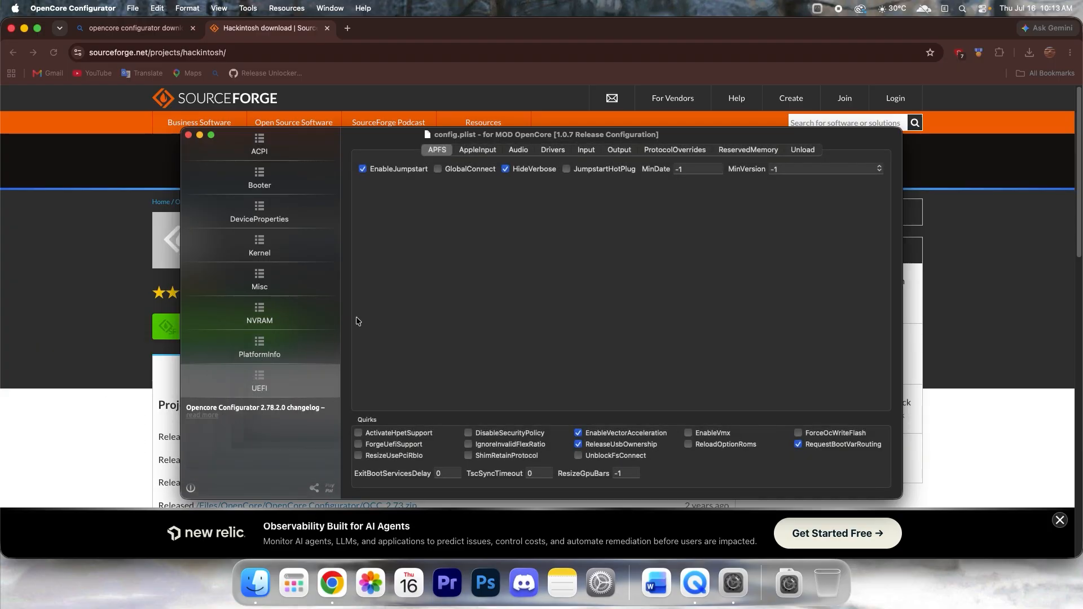
left_click(553, 151)
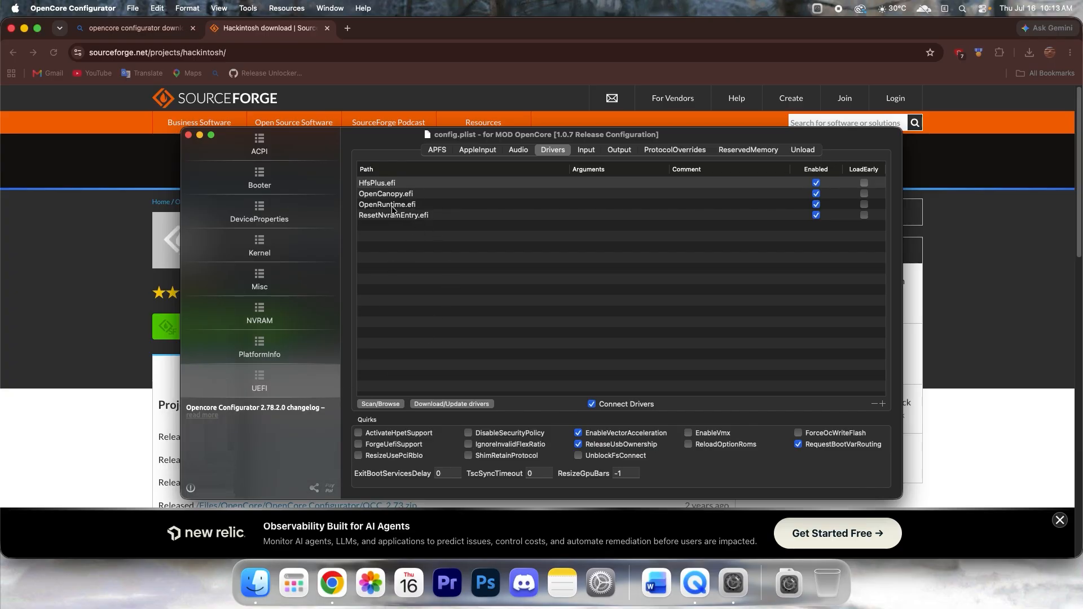
left_click(393, 405)
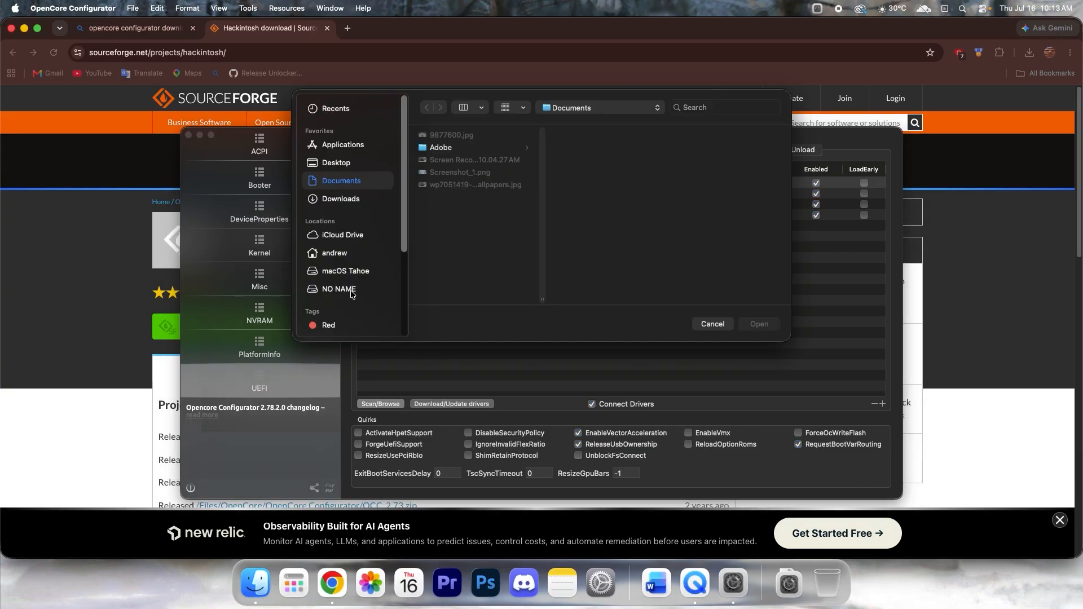
left_click(339, 290)
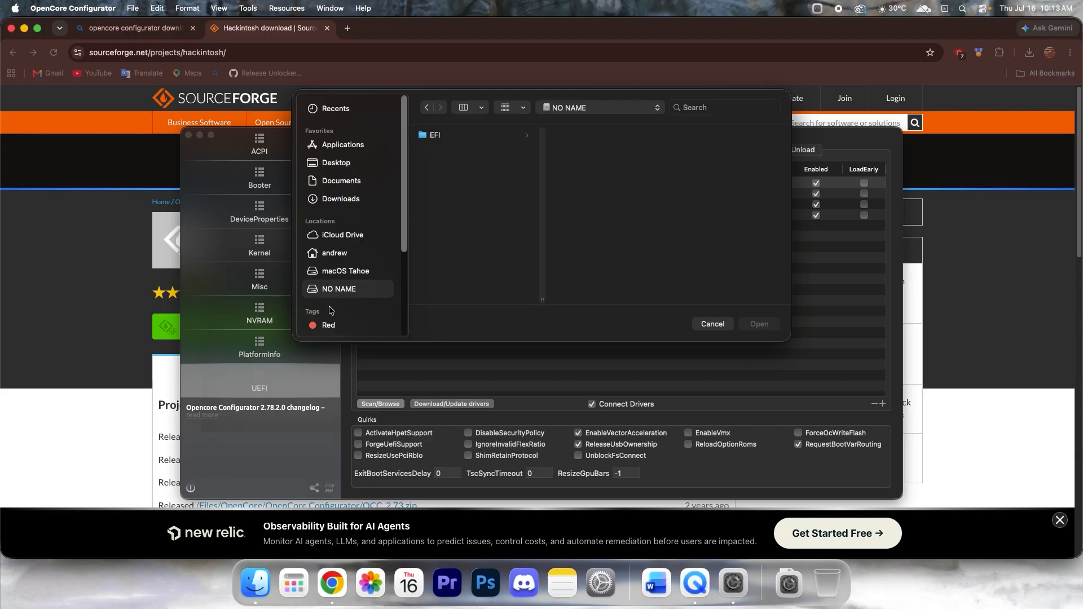
left_click(483, 137)
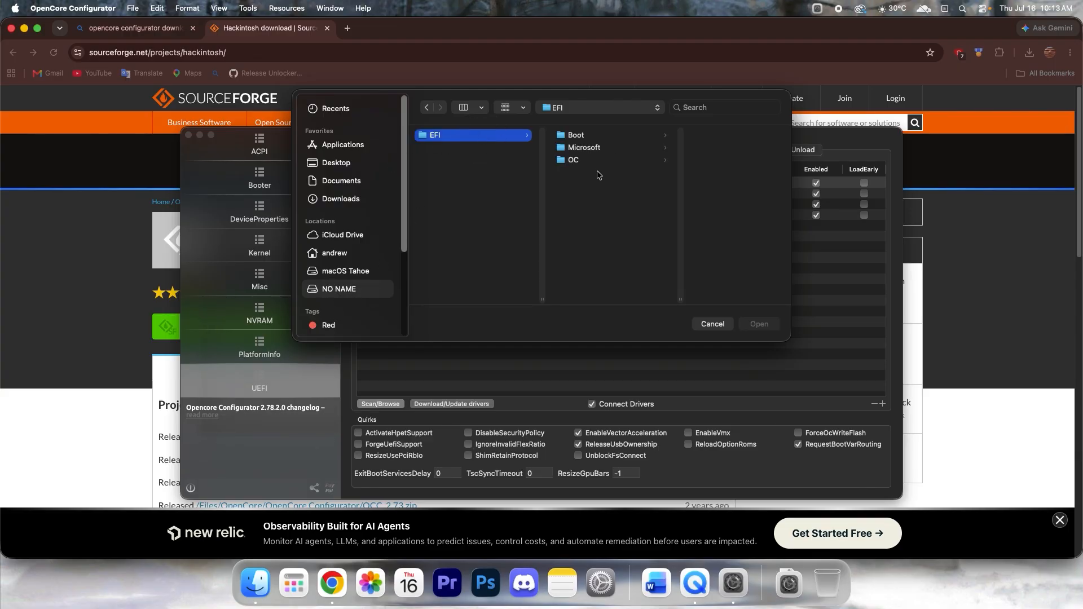
left_click(581, 159)
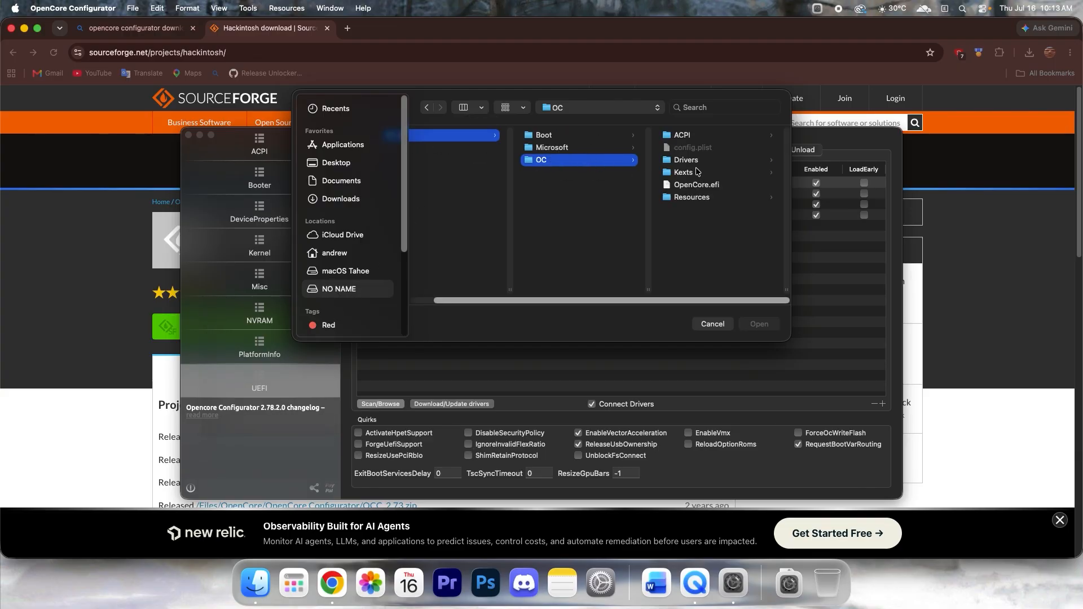
left_click(697, 172)
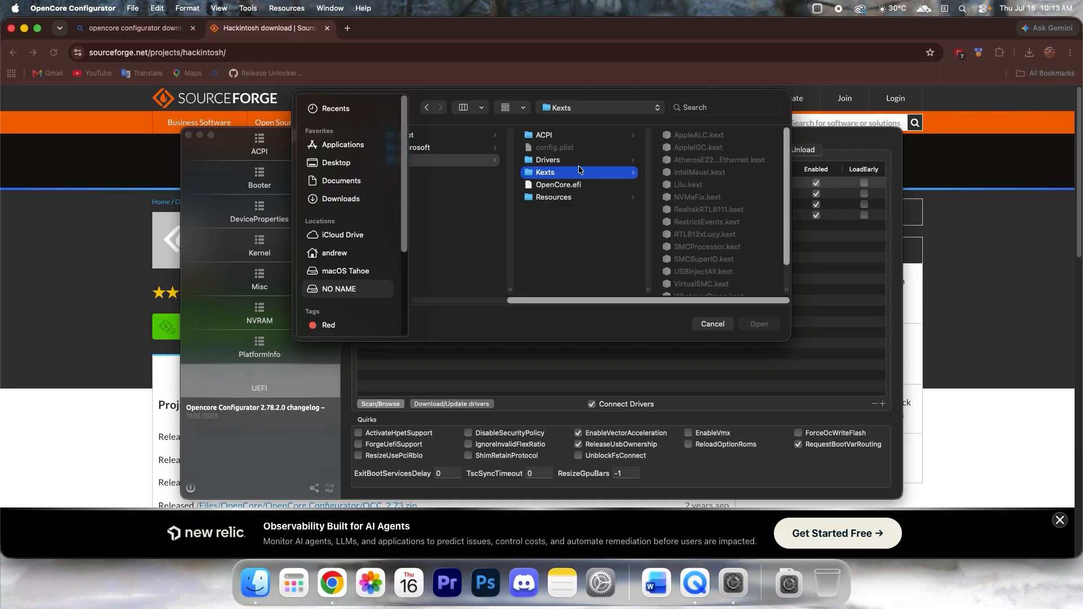
left_click(578, 163)
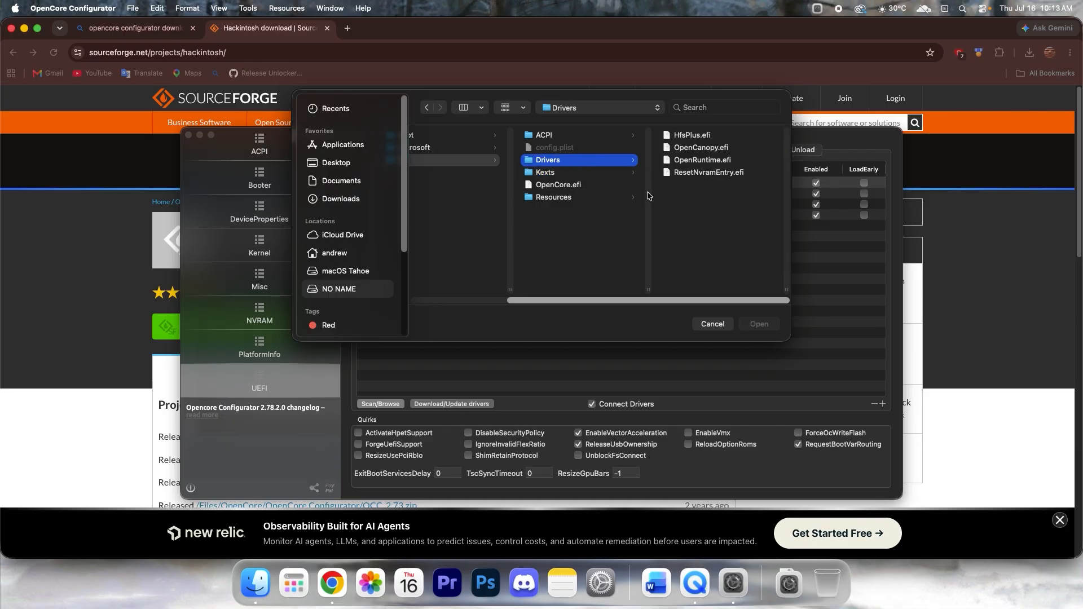
left_click(713, 324)
left_click(437, 150)
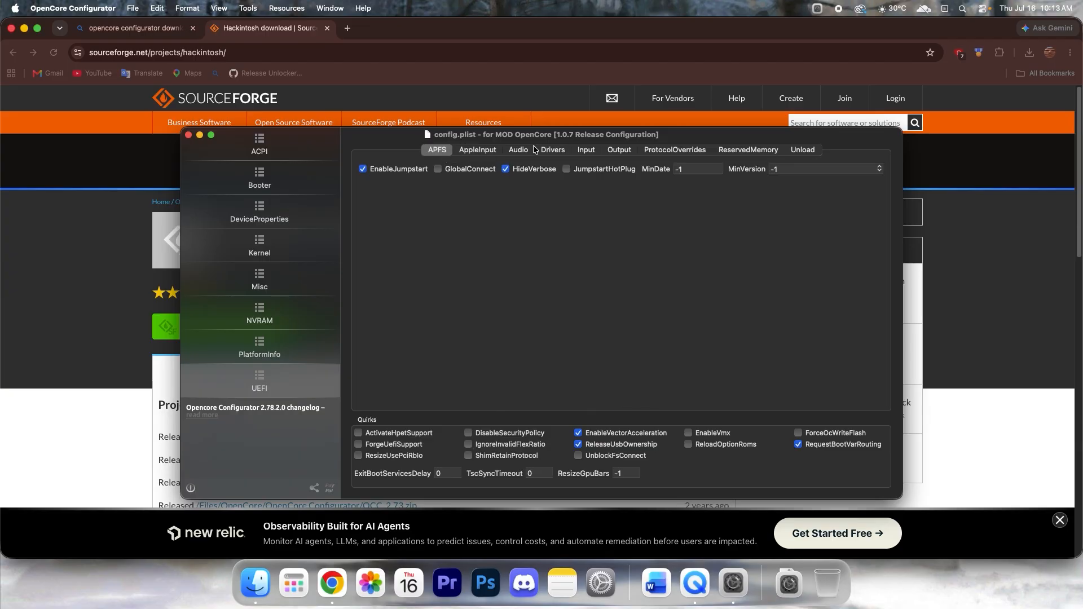
- Set Picker Attributes to 17 in the Misc boot settings, with Picker Mode set to External
left_click(279, 247)
left_click(288, 279)
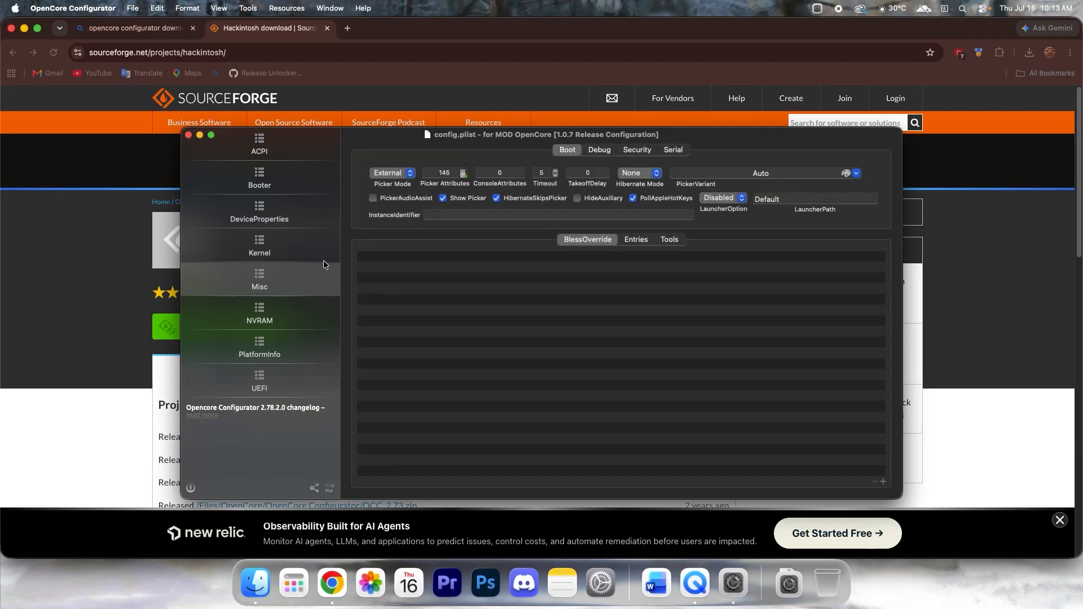
left_click(441, 173)
type("17")
left_click(609, 156)
left_click(568, 150)
left_click(381, 174)
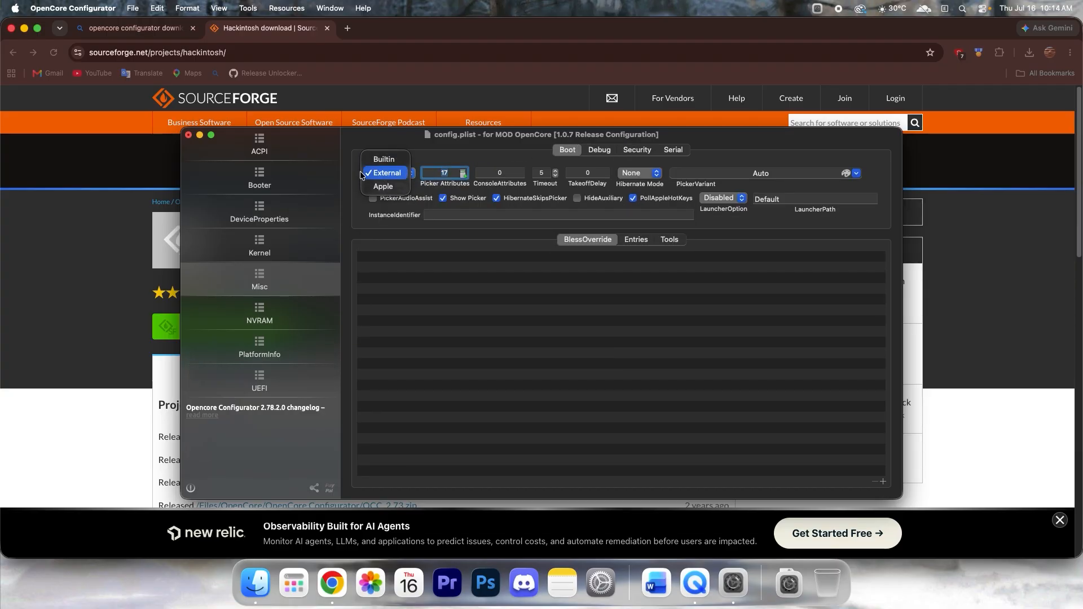
left_click(376, 173)
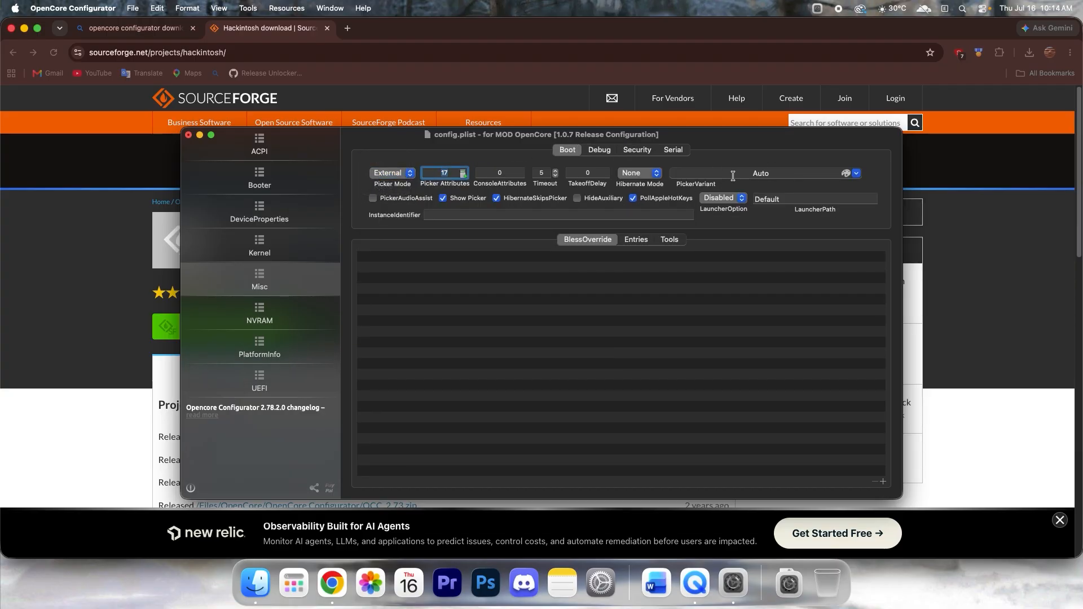
- Preview the 3Ddesign and BsxM1 boot picker themes and download BsxM1 to the NO NAME partition
left_click(847, 174)
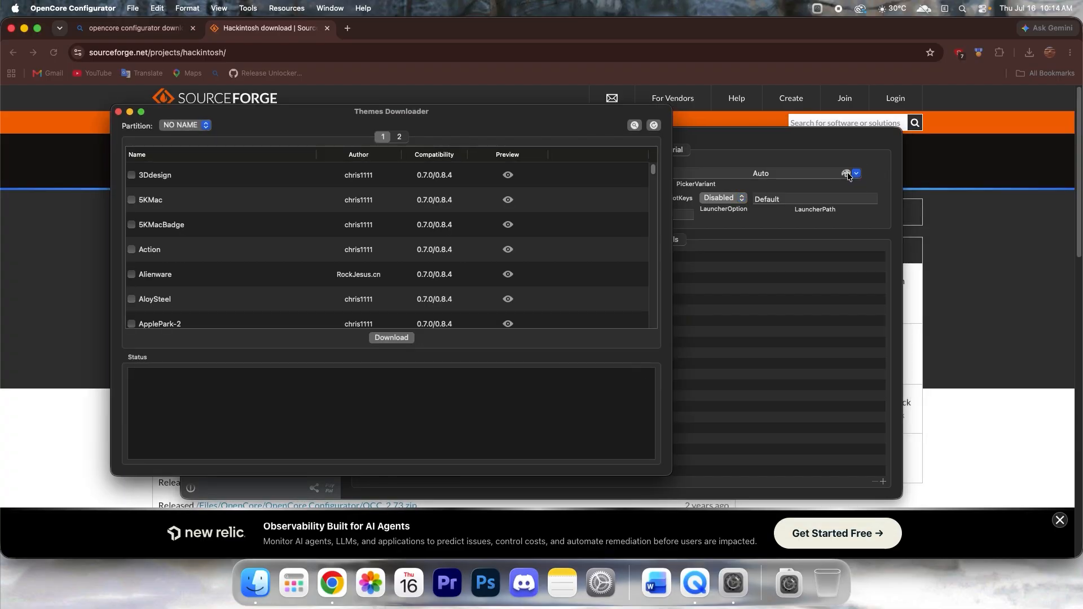
left_click(508, 175)
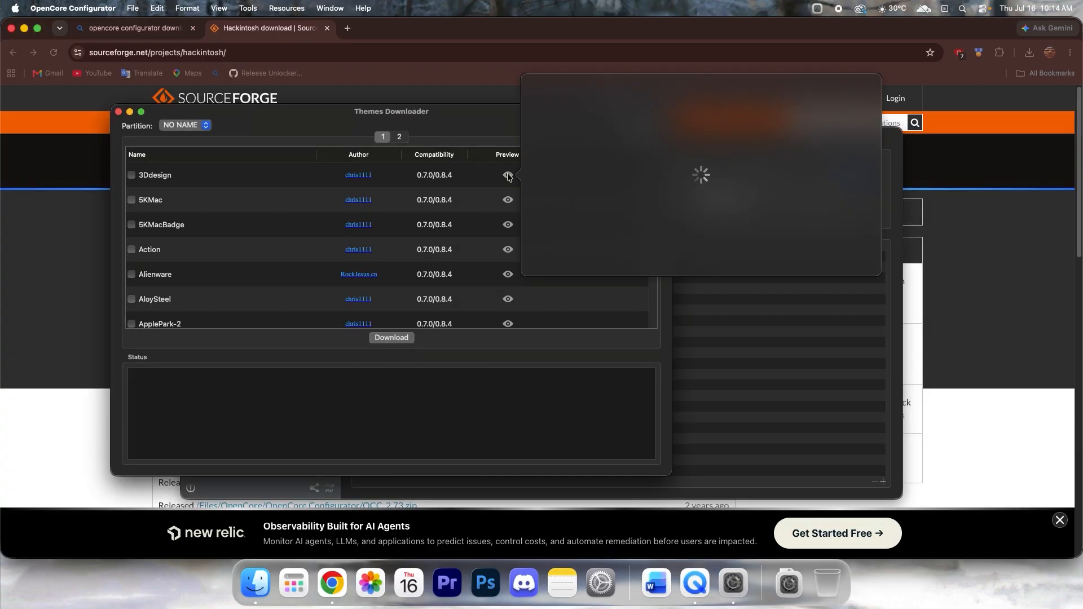
left_click(513, 208)
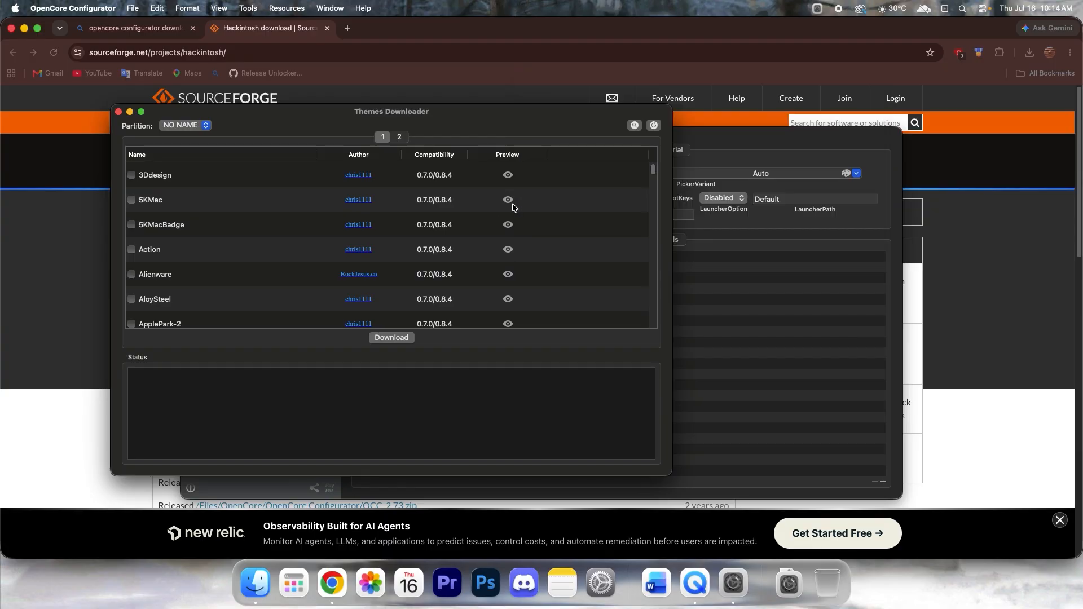
left_click(400, 137)
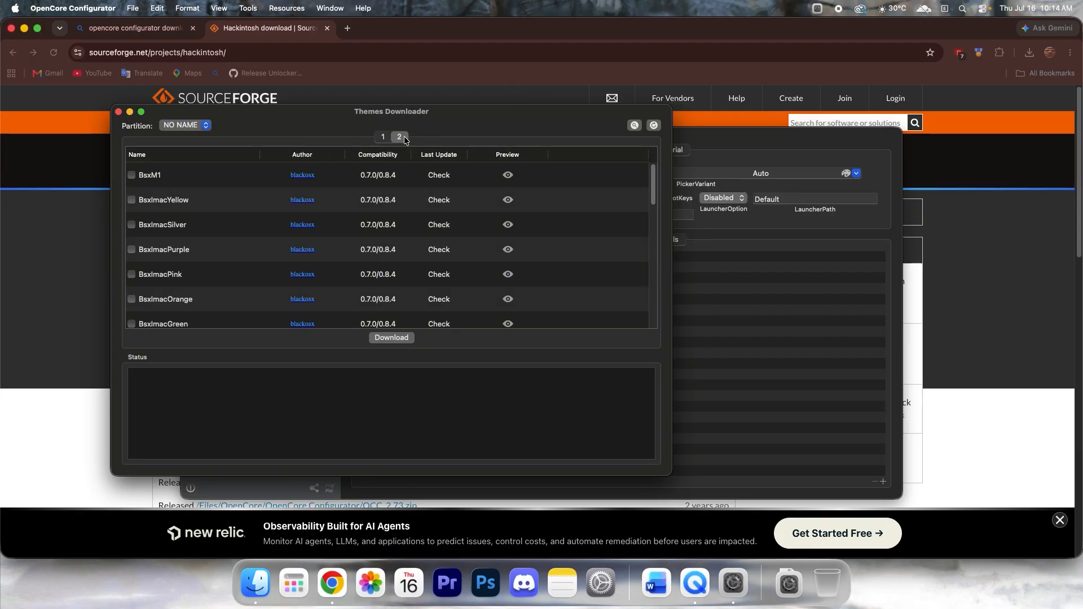
left_click(507, 175)
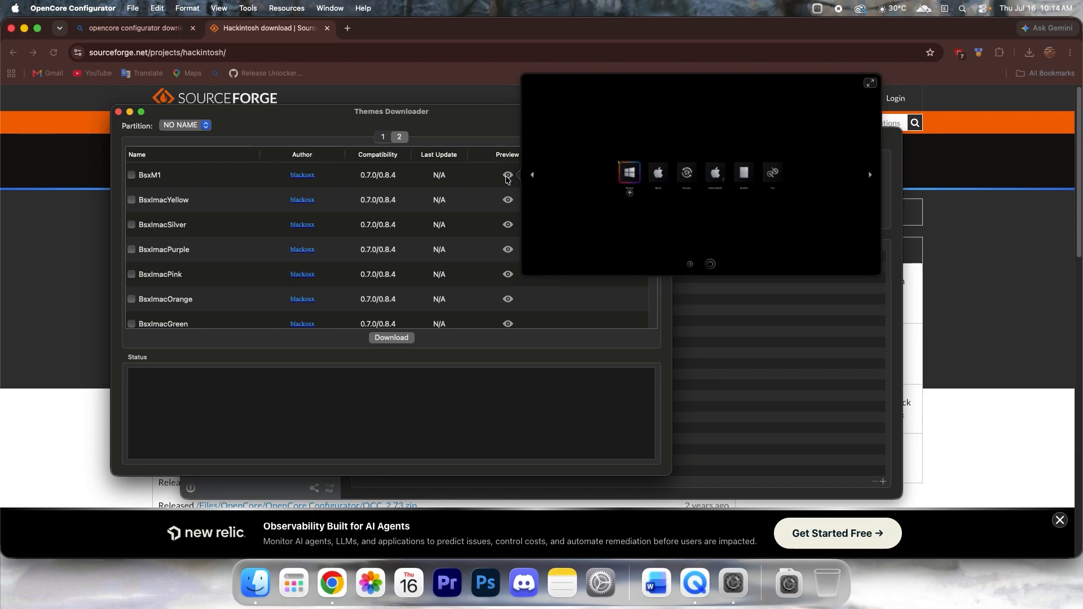
left_click(507, 178)
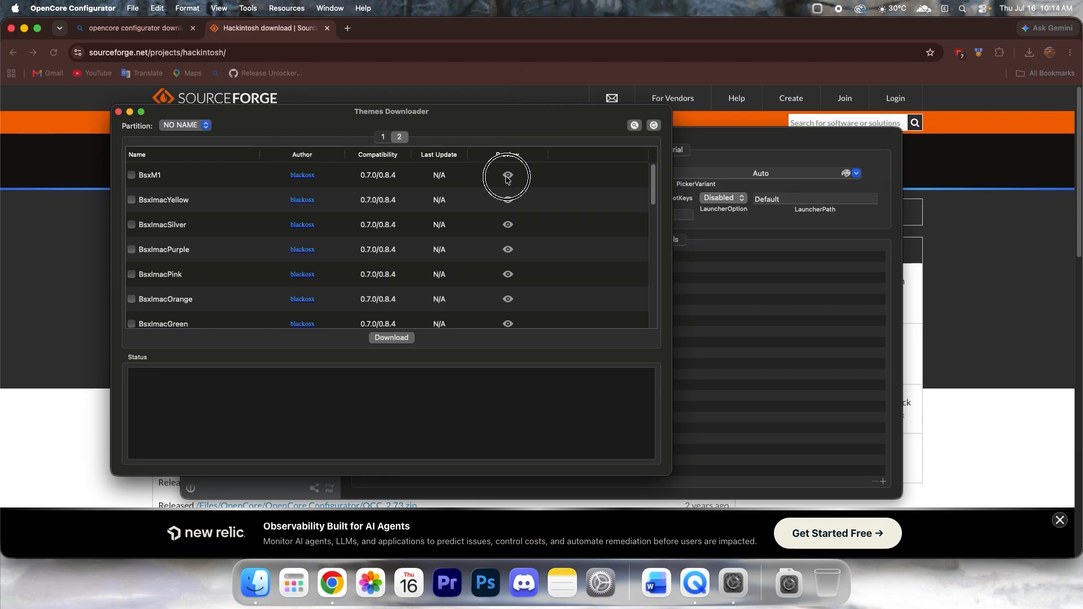
left_click(133, 176)
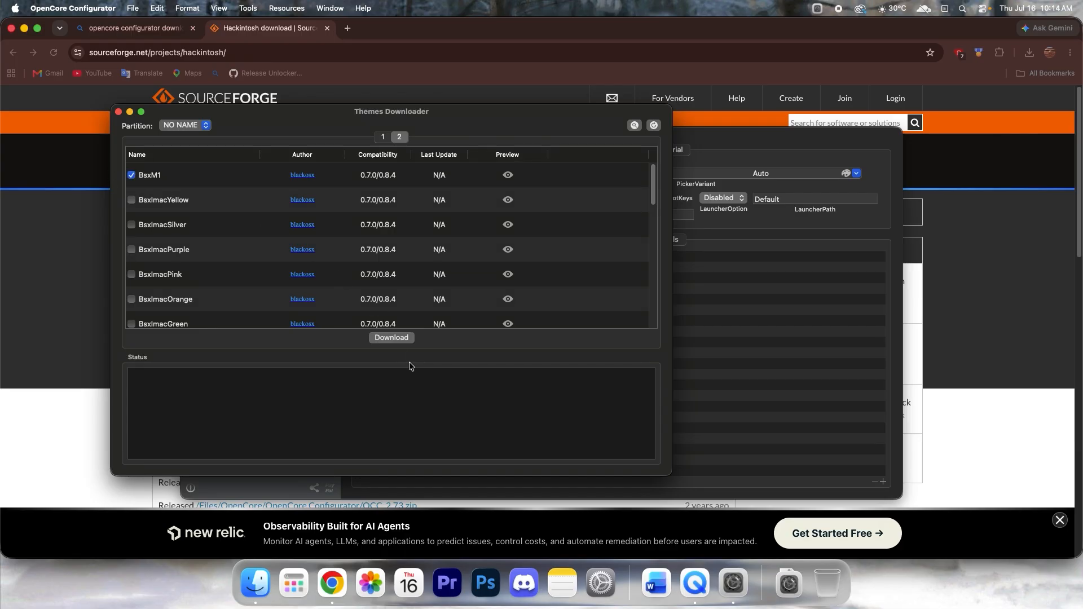
left_click(392, 337)
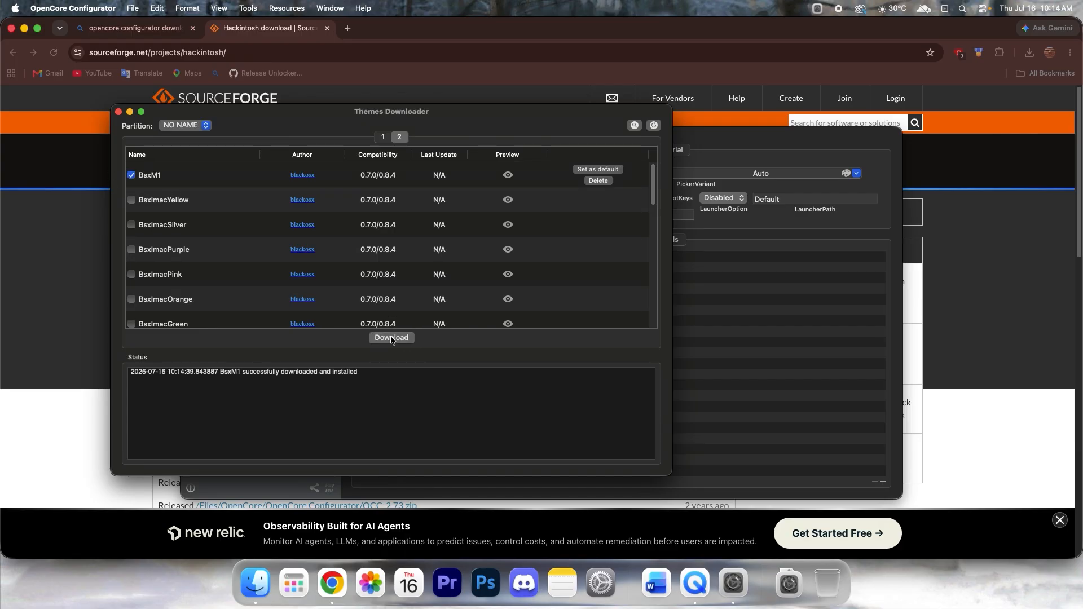
- Make the downloaded BsxM1 theme the default PickerVariant (blackosx\BsxM1) and save config.plist
left_click(583, 169)
left_click(118, 112)
left_click(134, 8)
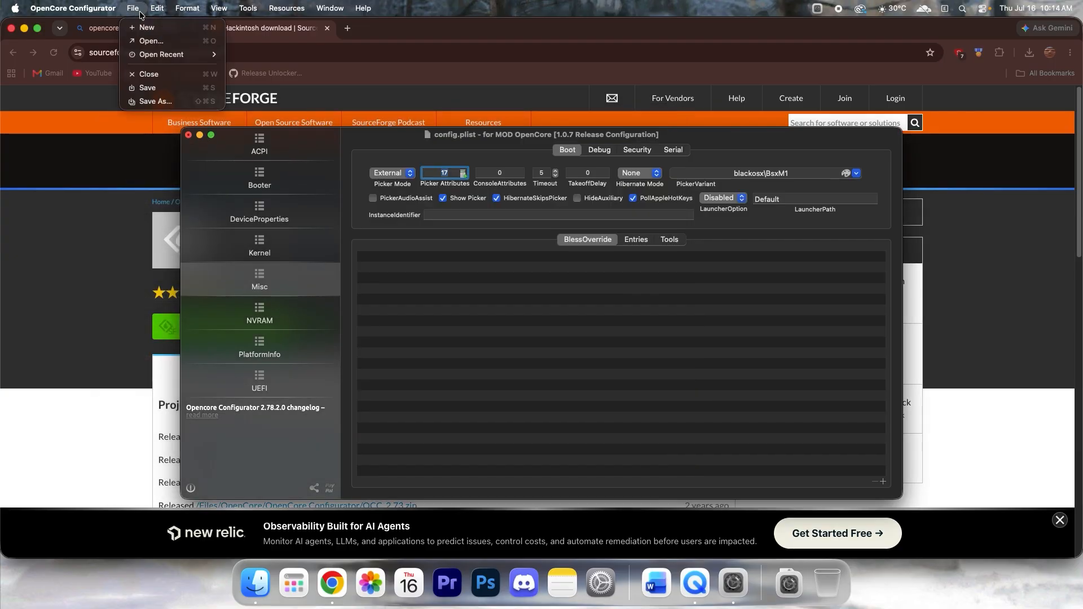
left_click(178, 88)
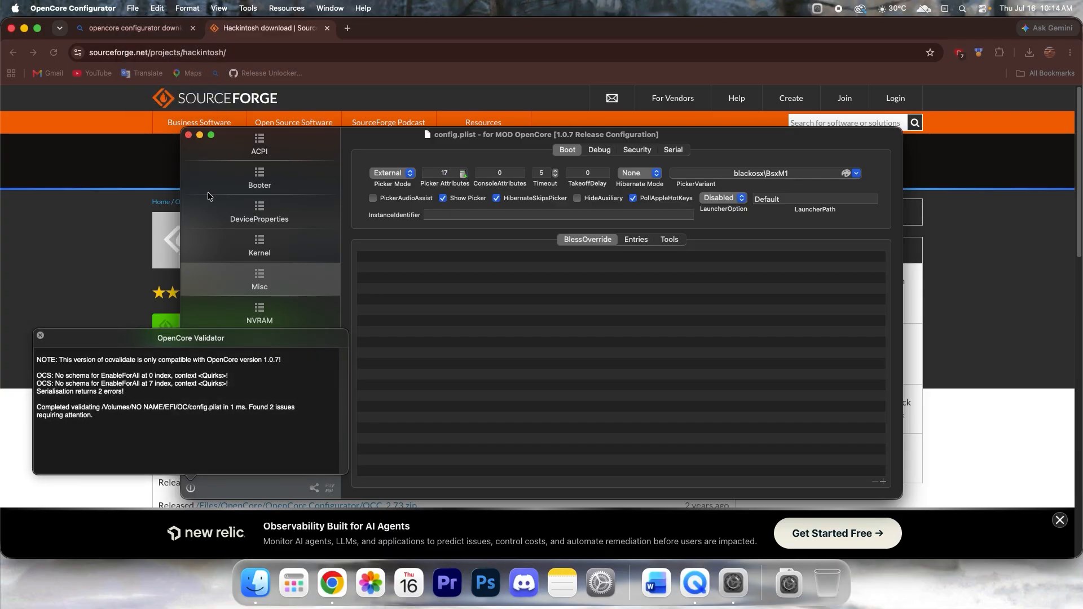
- Download the stable OpenCore Mod revision 1.0.8_3eb5eea3, Release distribution and X64 architecture, to the NO NAME volume
left_click(161, 9)
mouse_move(247, 9)
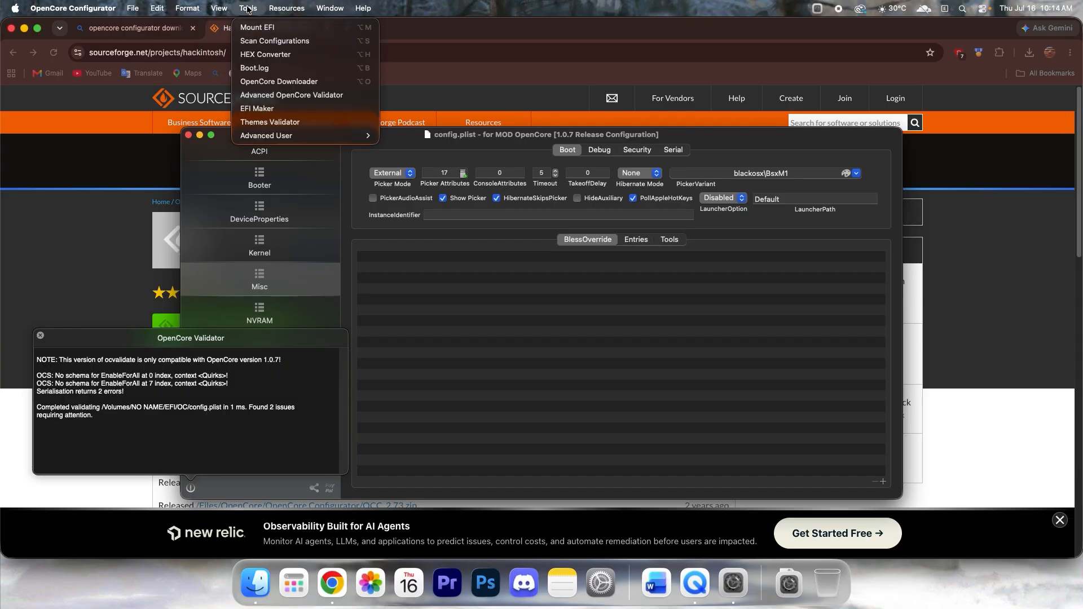
left_click(279, 82)
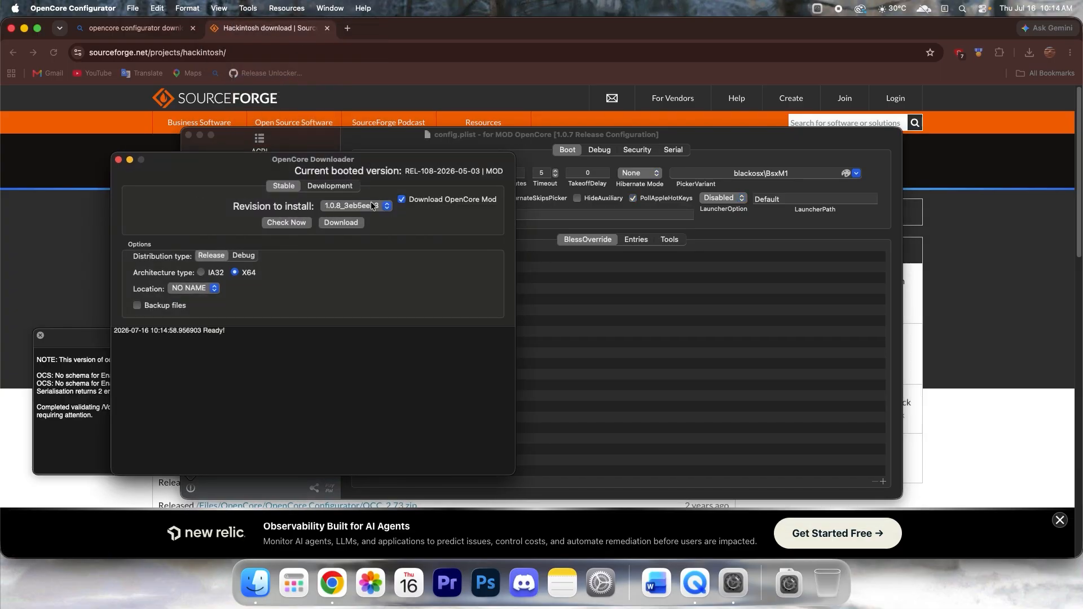
left_click(371, 204)
left_click(371, 206)
left_click(372, 205)
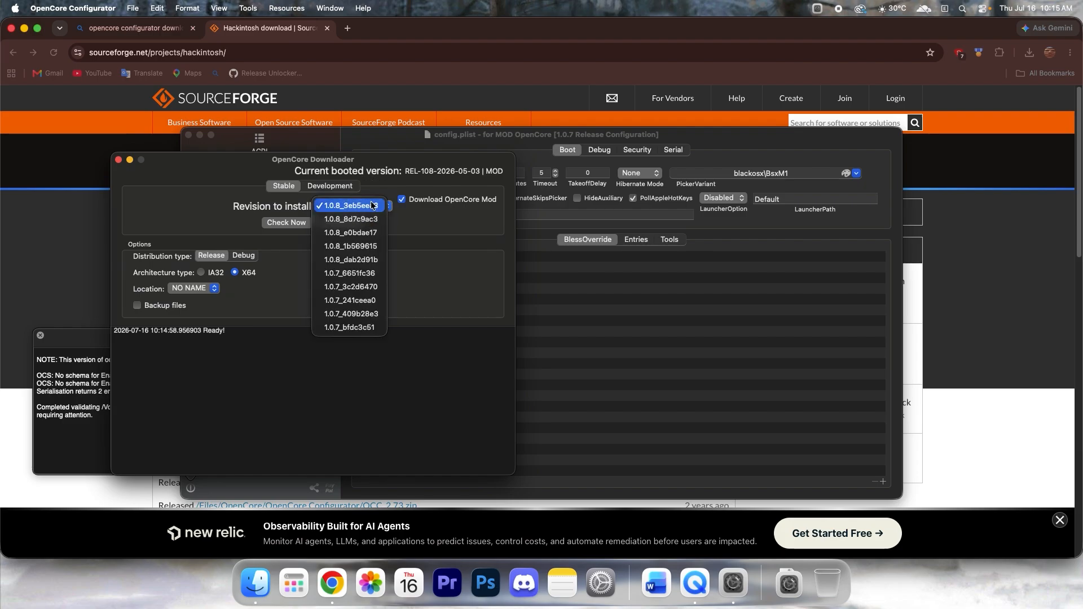
left_click(372, 205)
left_click(345, 224)
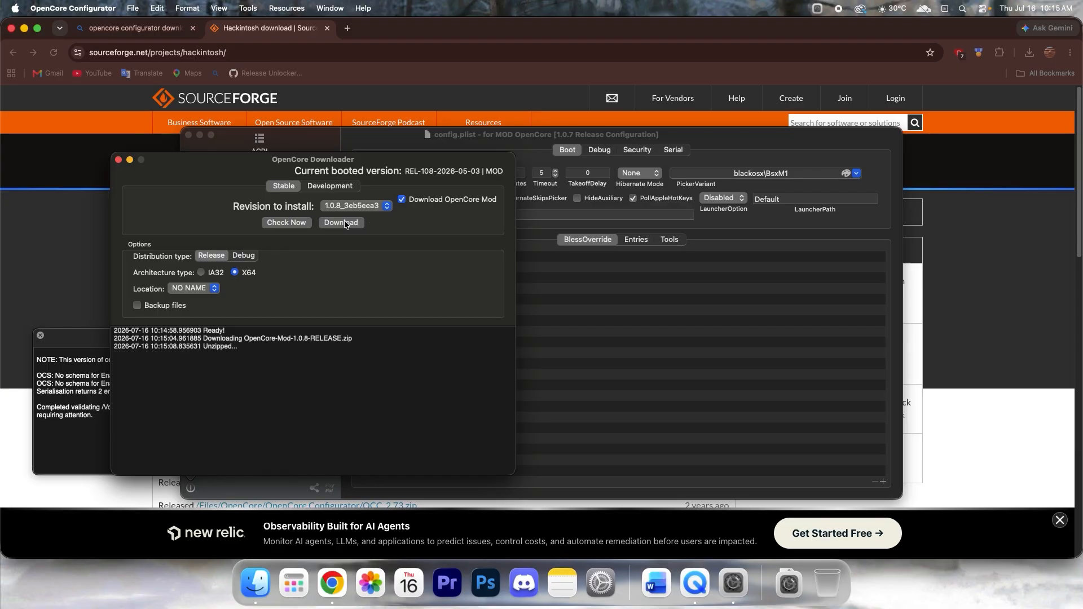
left_click(118, 160)
- Reapply BsxM1 as the default theme, save config.plist again and close the configuration
left_click(845, 174)
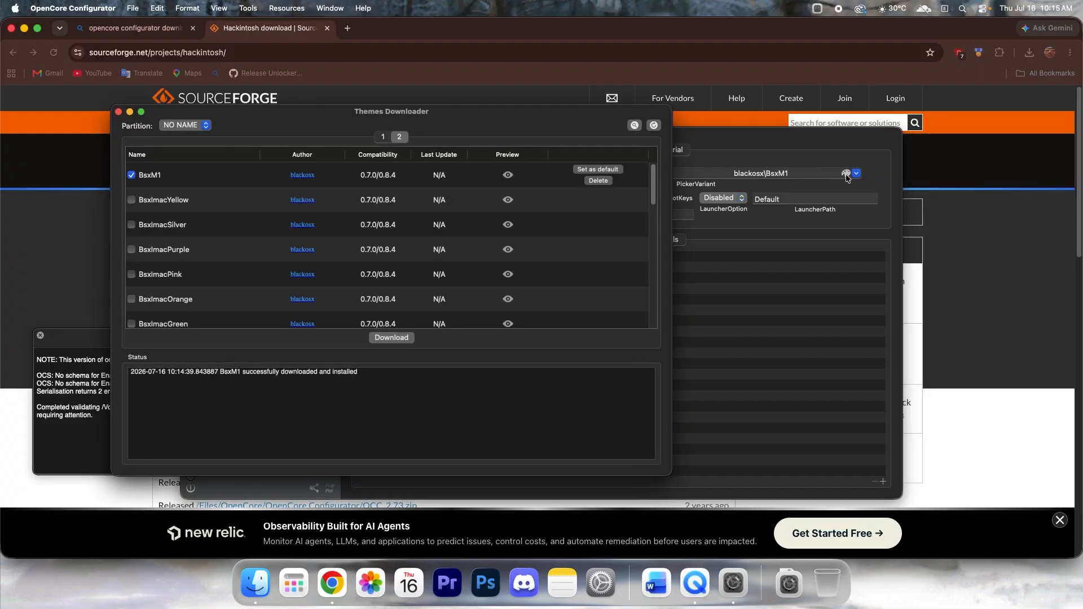
left_click(589, 169)
left_click(119, 111)
left_click(133, 8)
left_click(145, 89)
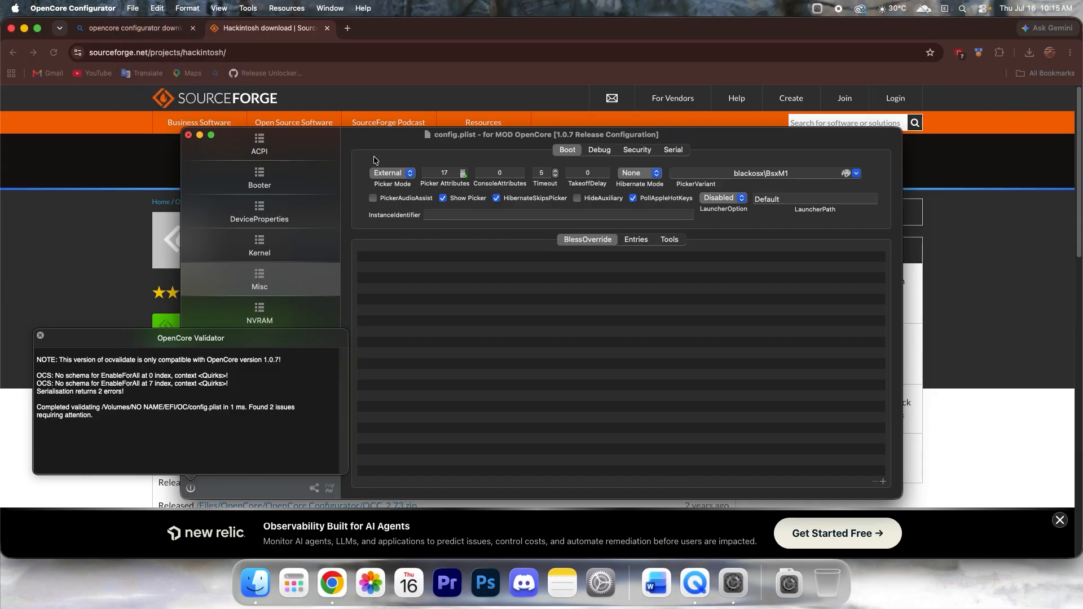
left_click(189, 136)
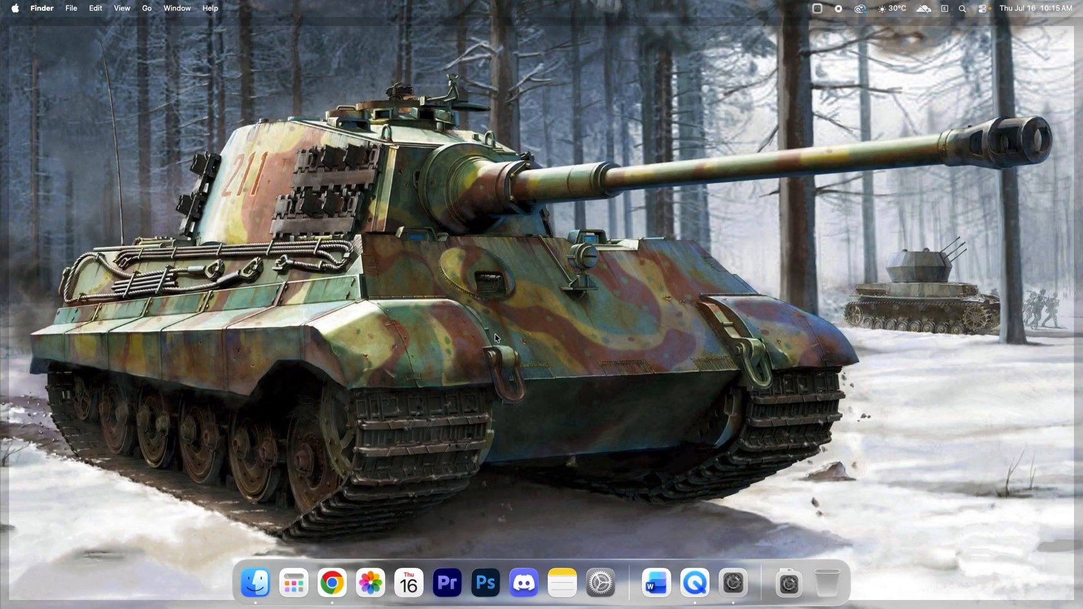
- Restart the Mac from the desktop and confirm the restart to boot with the new picker theme
left_click(838, 10)
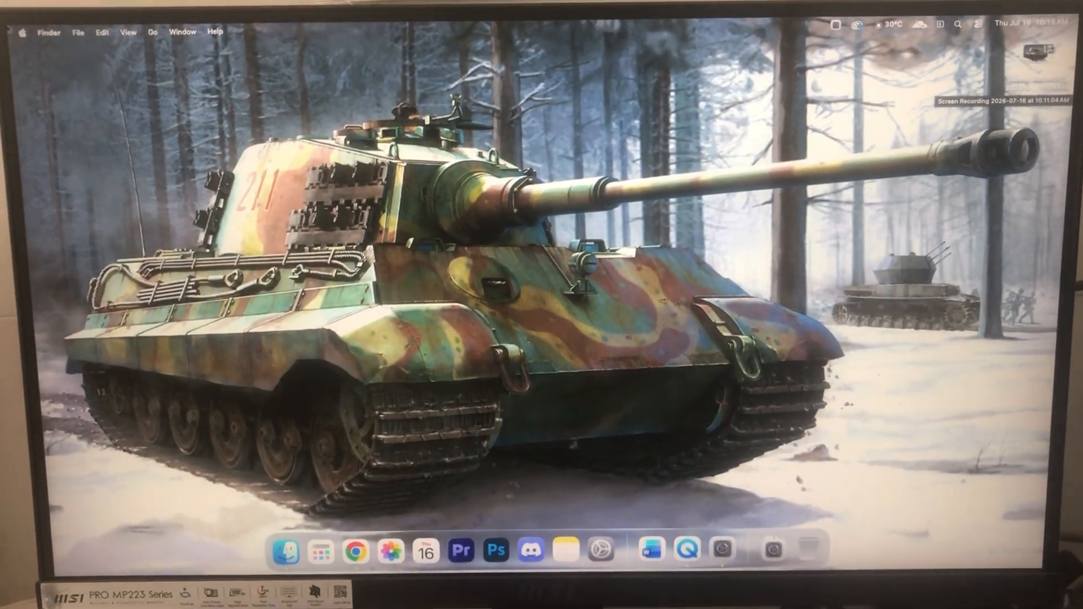
left_click(23, 33)
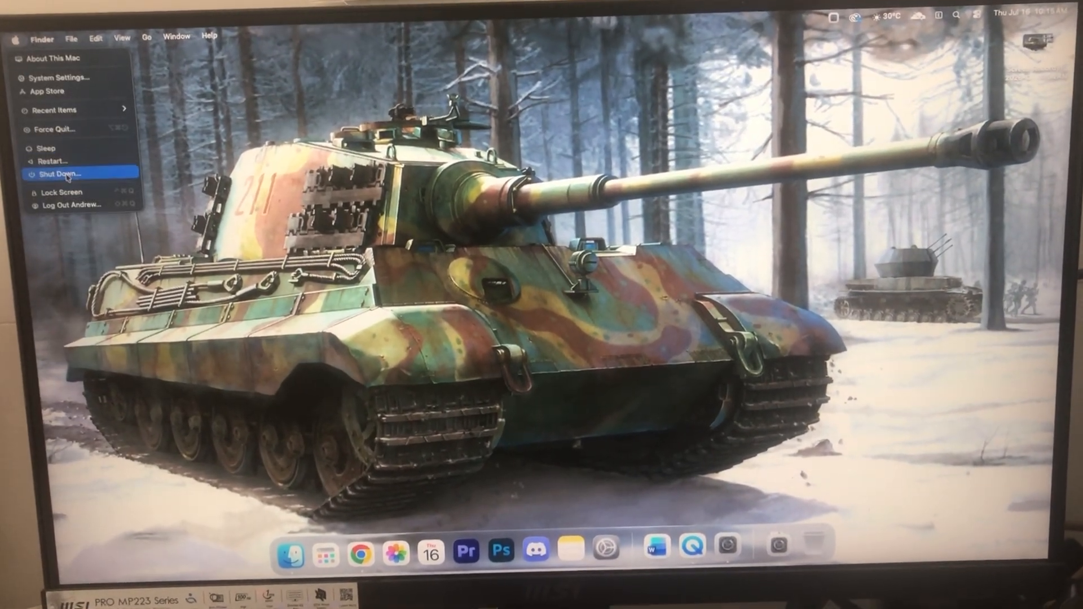
left_click(73, 162)
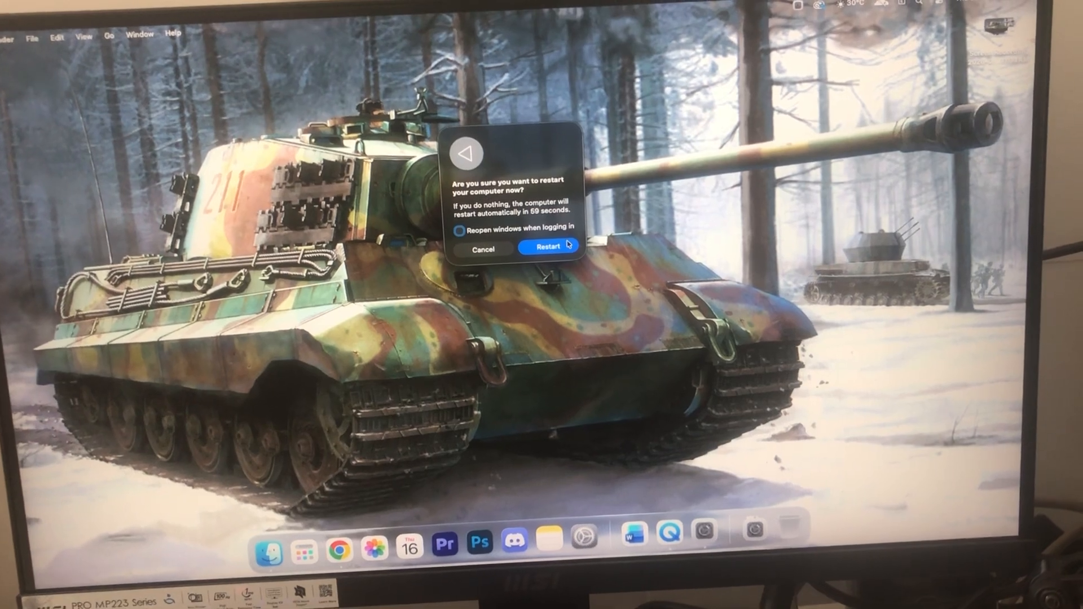
left_click(550, 230)
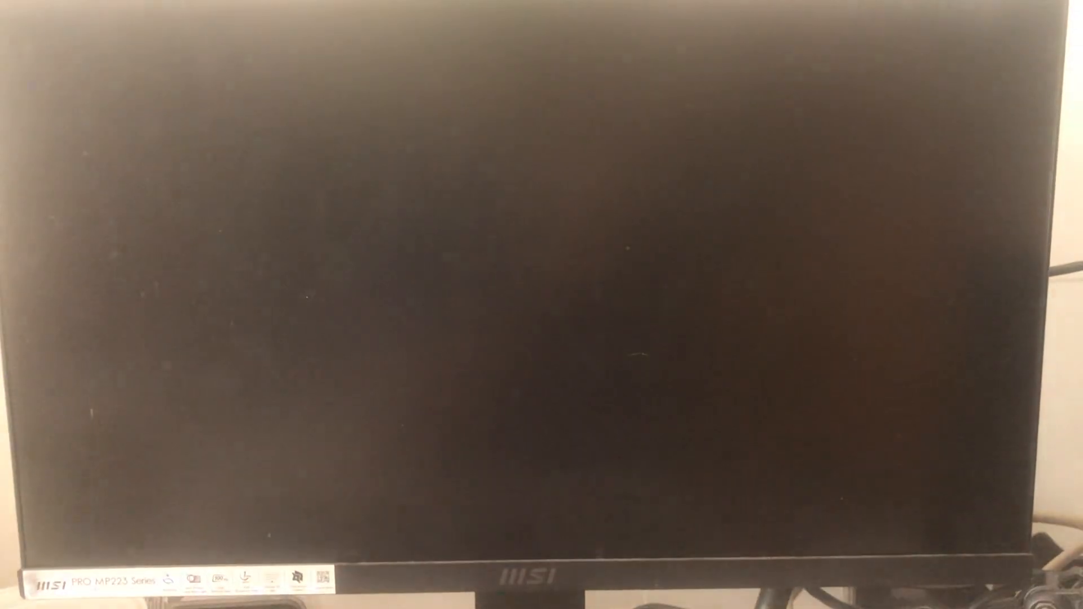